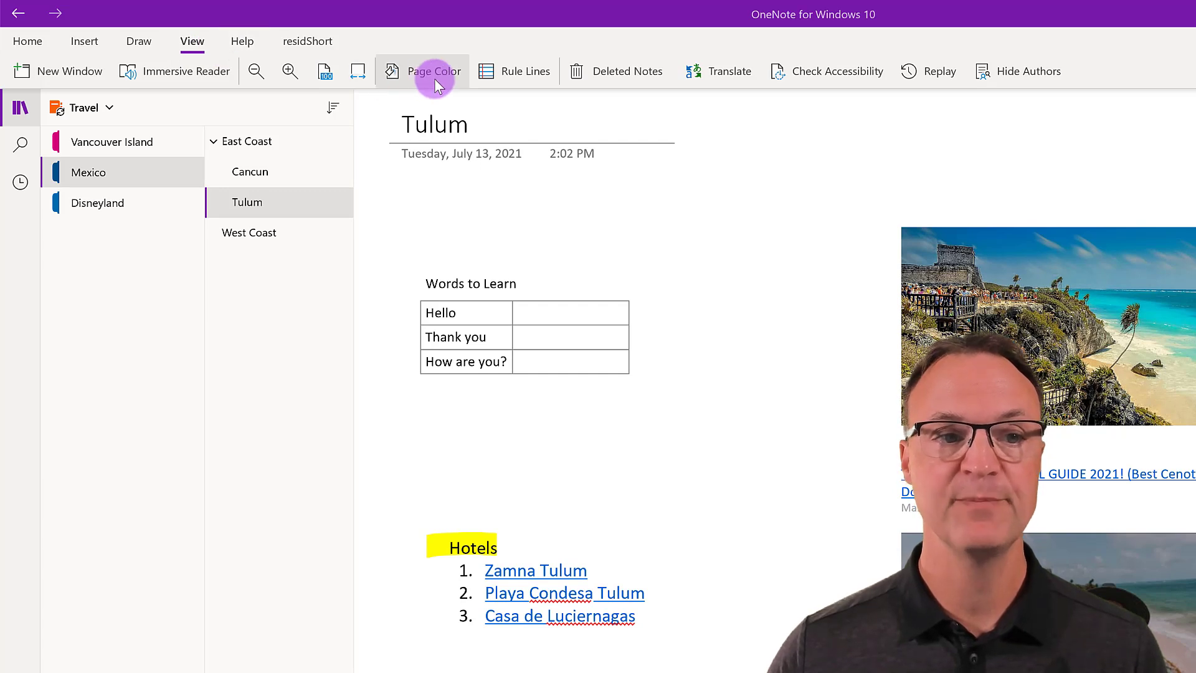
Give the Tulum page College Ruled blue lines with a red margin and a light blue page colour
left_click(508, 75)
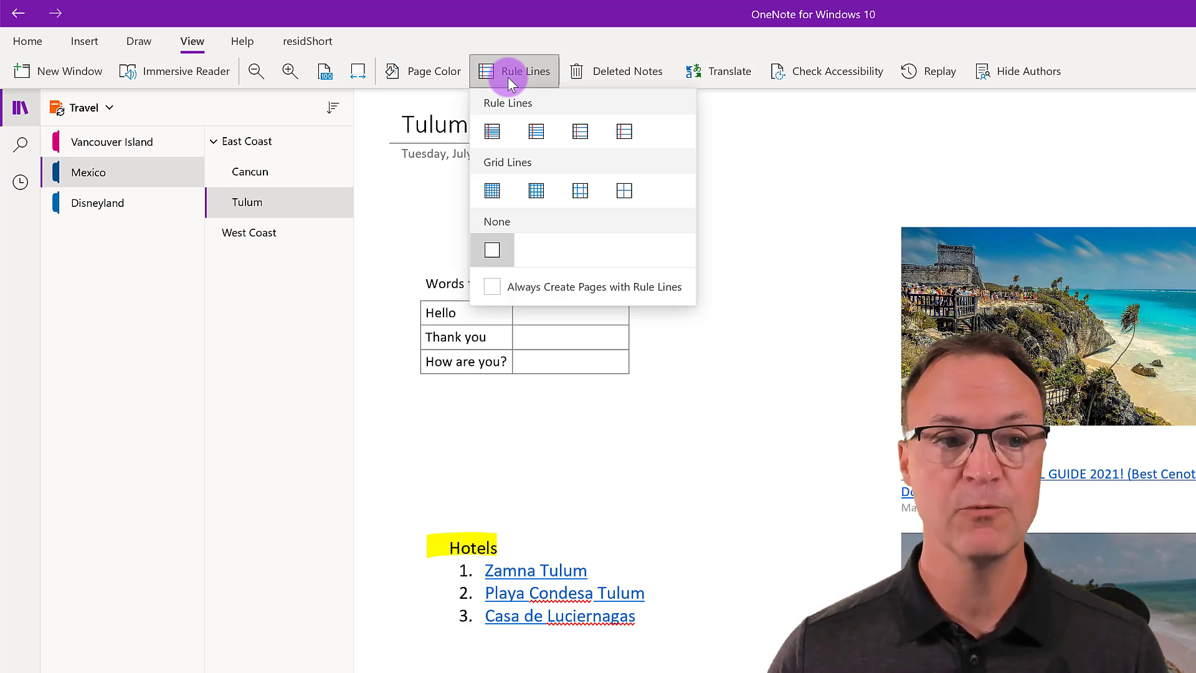
left_click(537, 136)
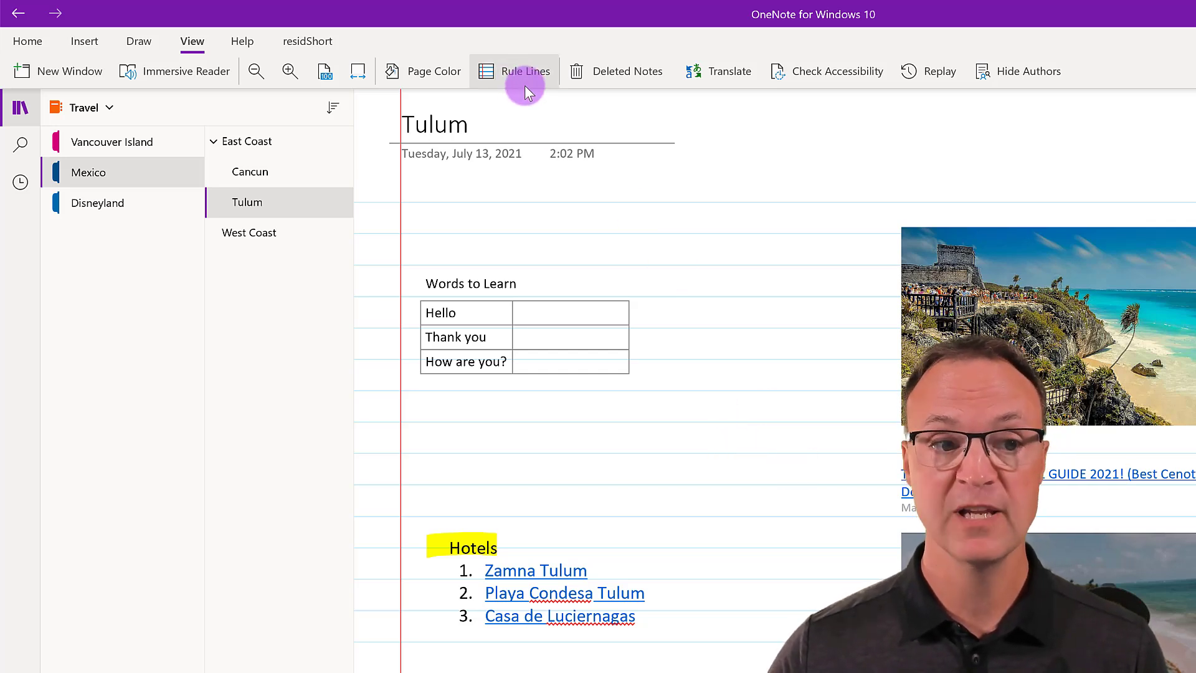
left_click(457, 74)
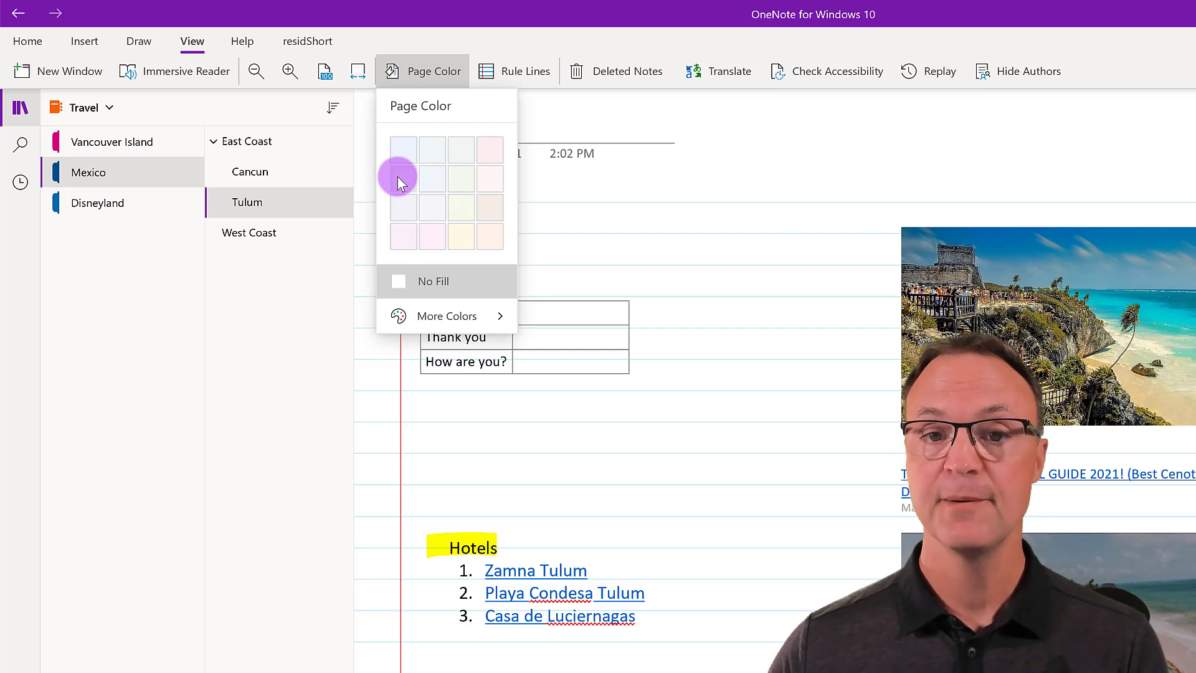
left_click(432, 179)
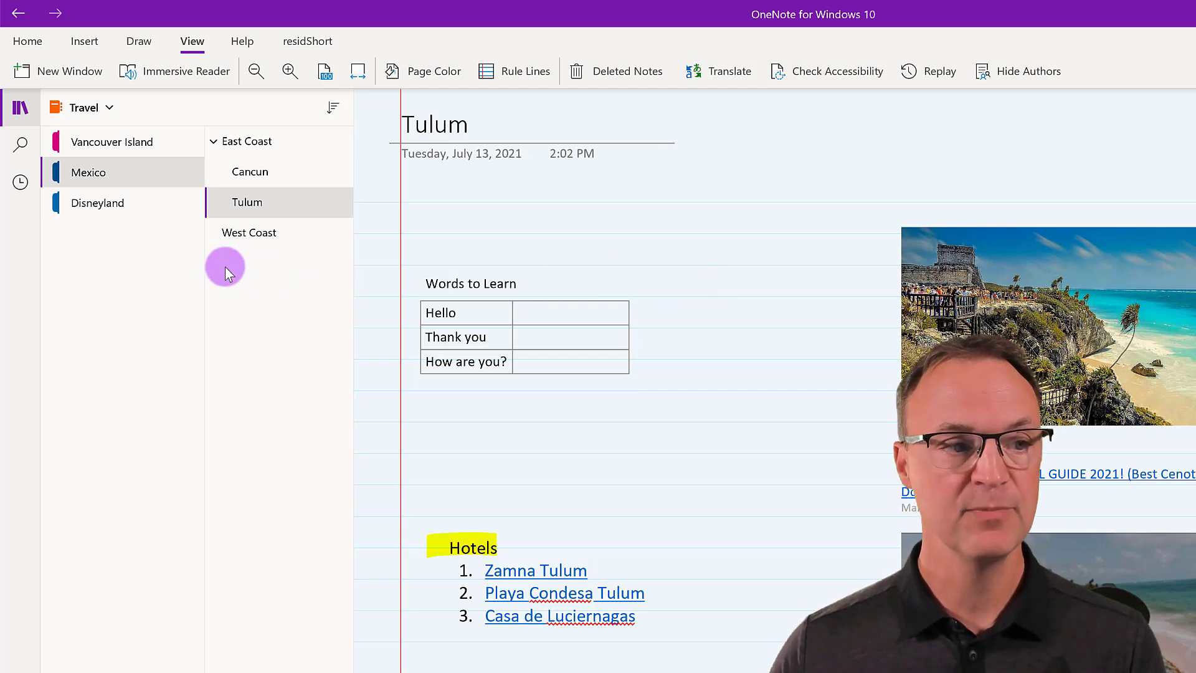
Change the Mexico section colour to yellow
right_click(93, 184)
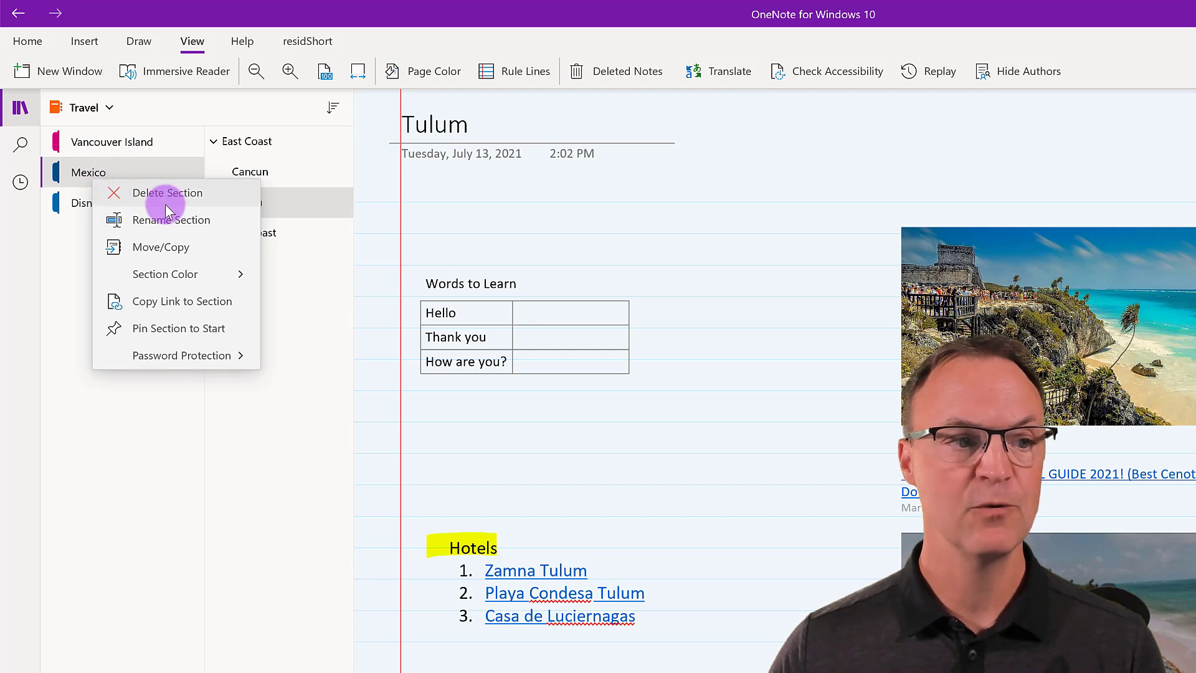
left_click(236, 274)
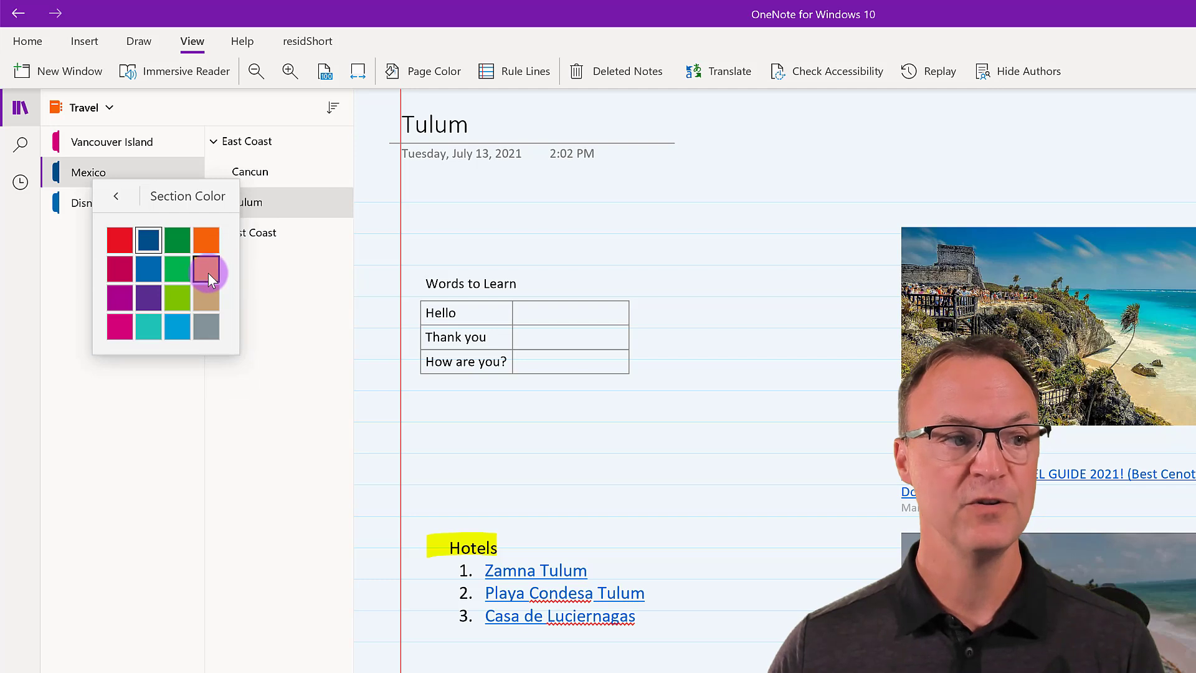
left_click(208, 271)
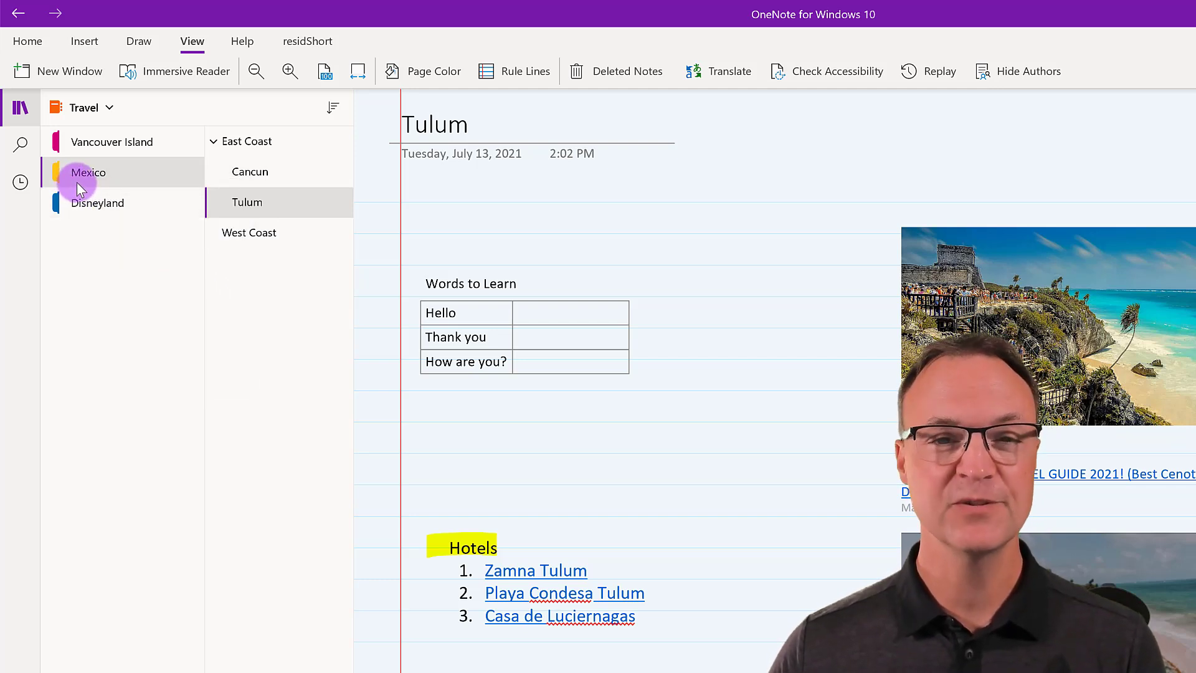
Open the Tulum page's context menu and dismiss it without choosing anything
left_click(246, 211)
right_click(246, 214)
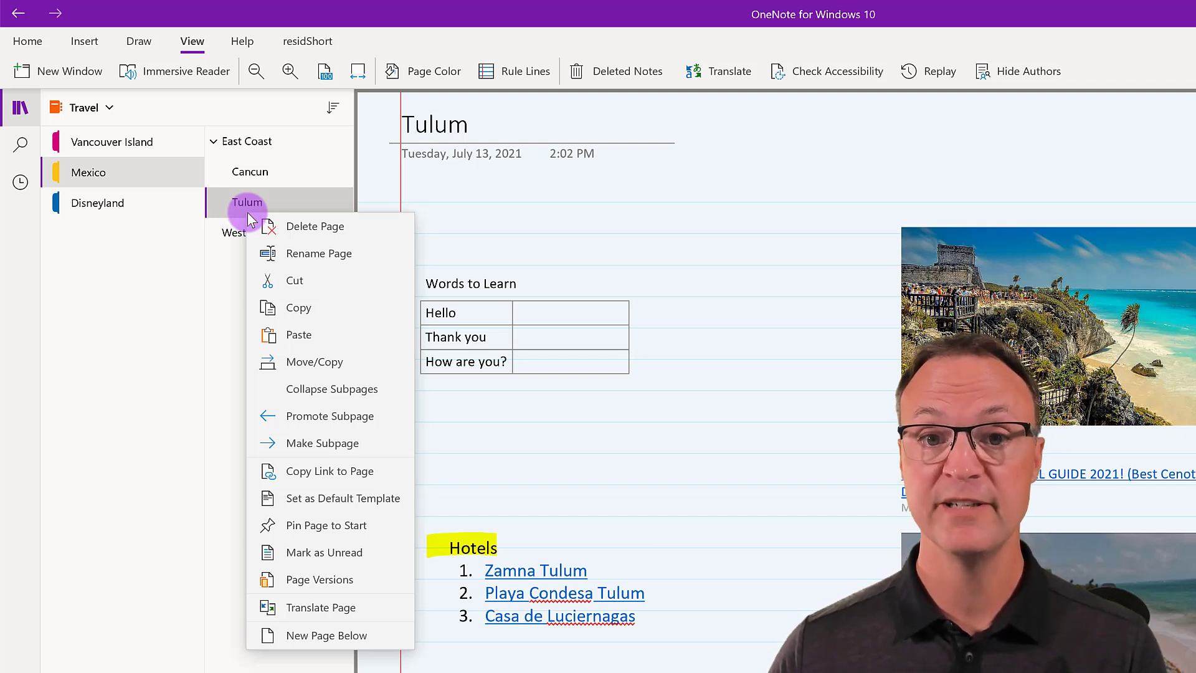
left_click(132, 283)
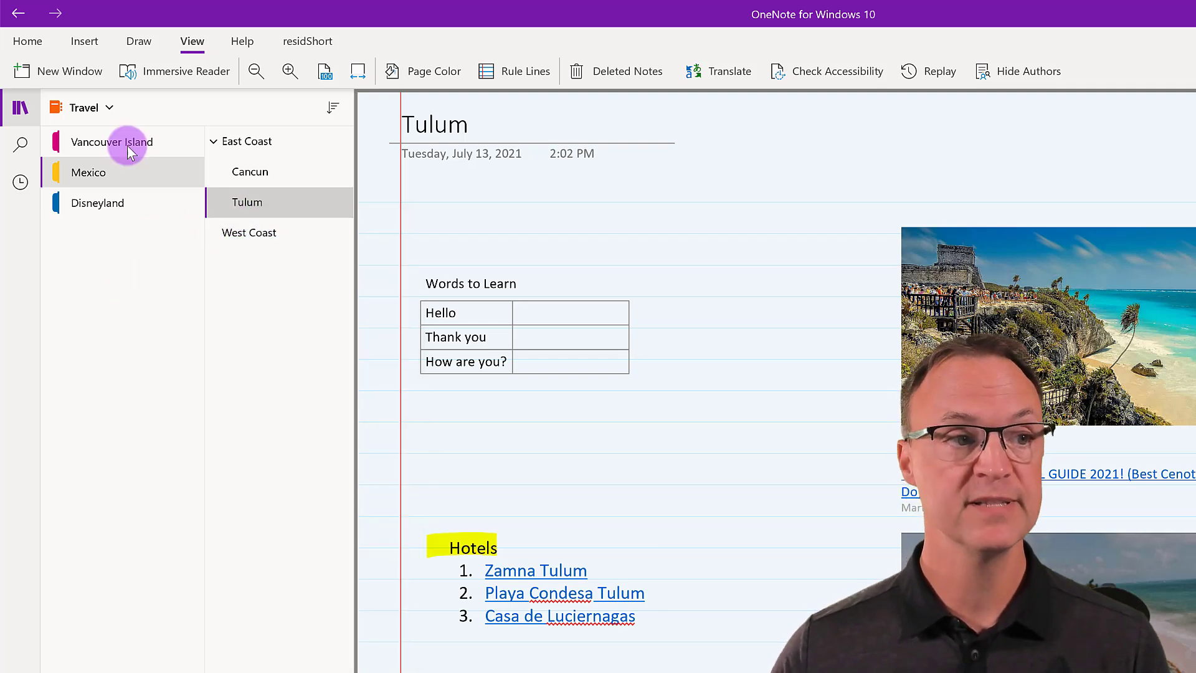
Tag Zamna Tulum in the Hotels list as Important from the Home tab
left_click(39, 42)
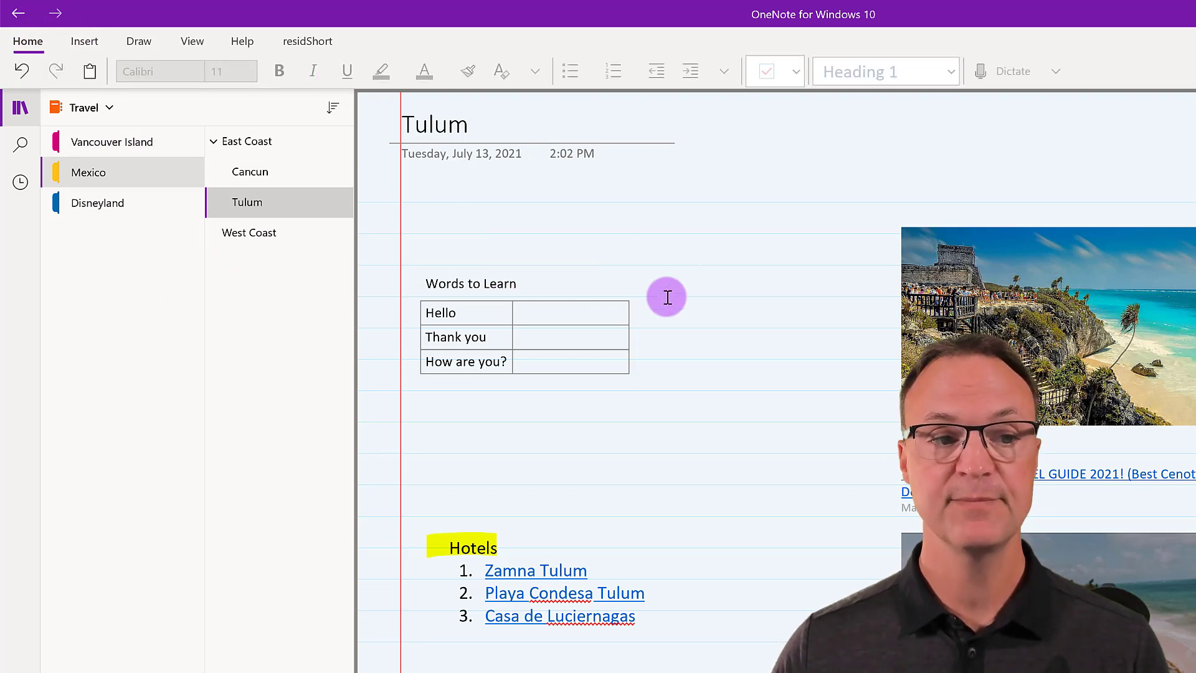
left_click(477, 489)
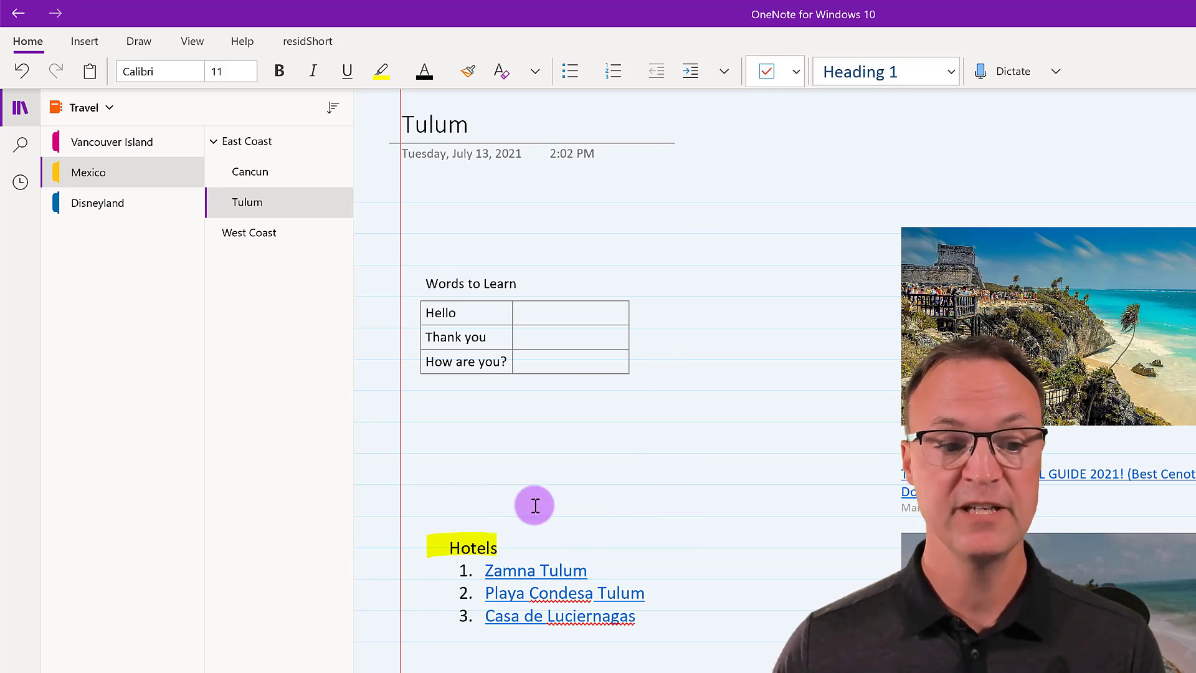
left_click(484, 571)
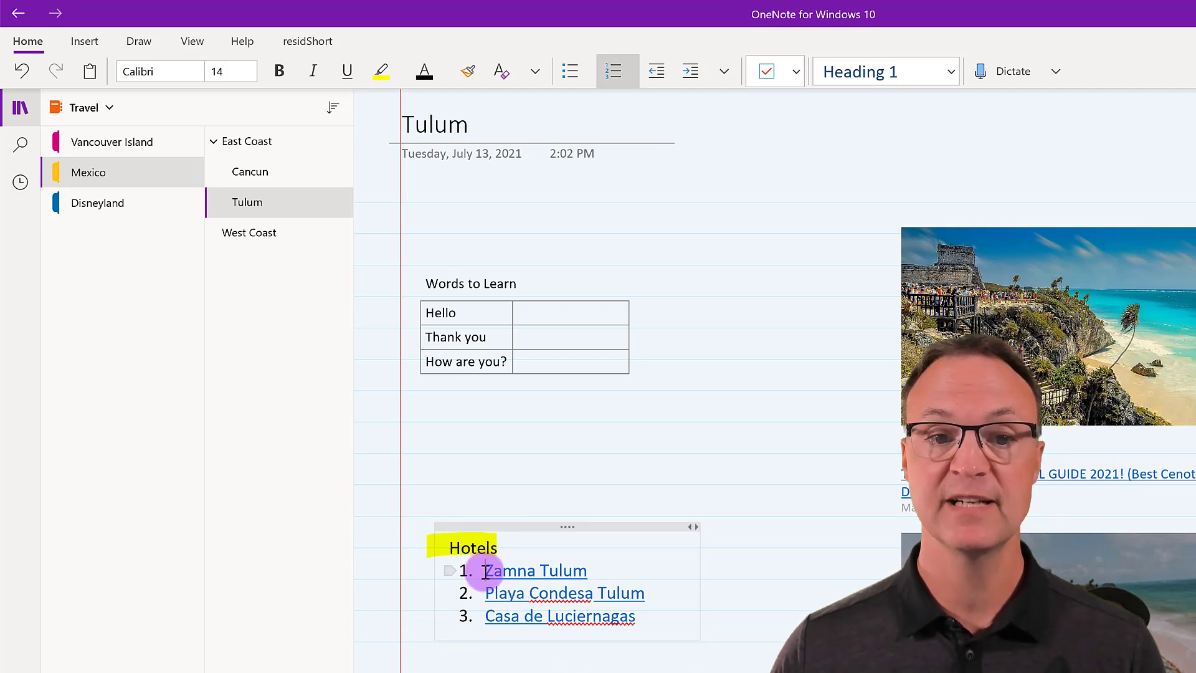
left_click(795, 80)
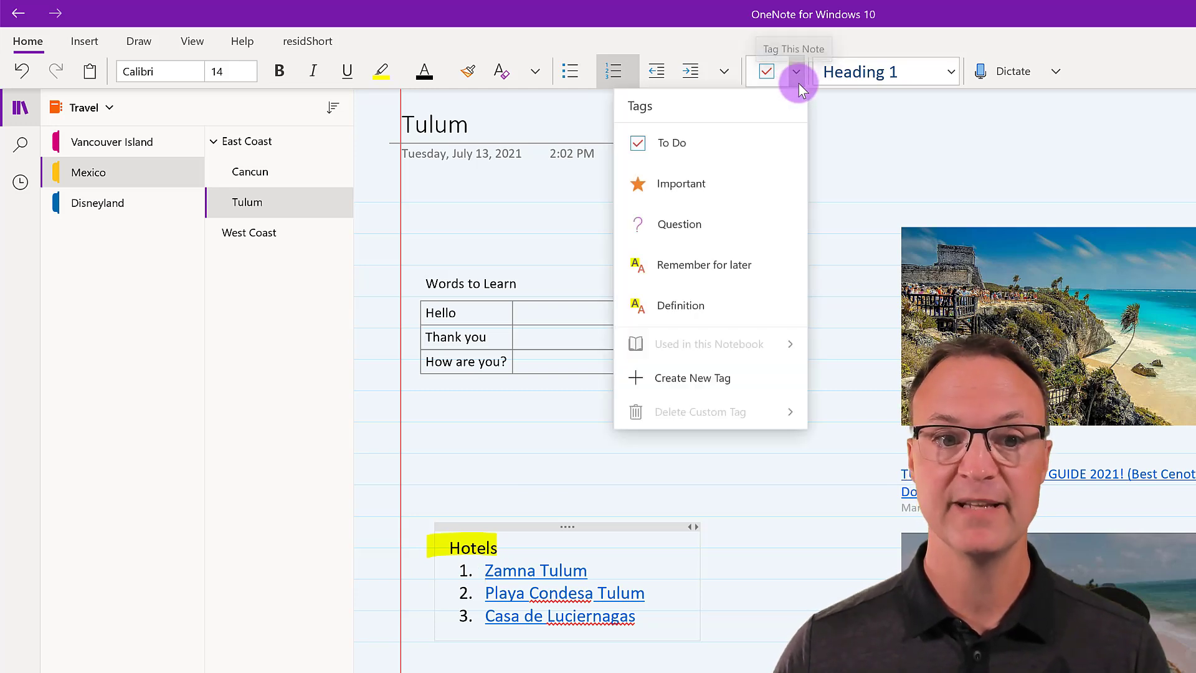
left_click(693, 182)
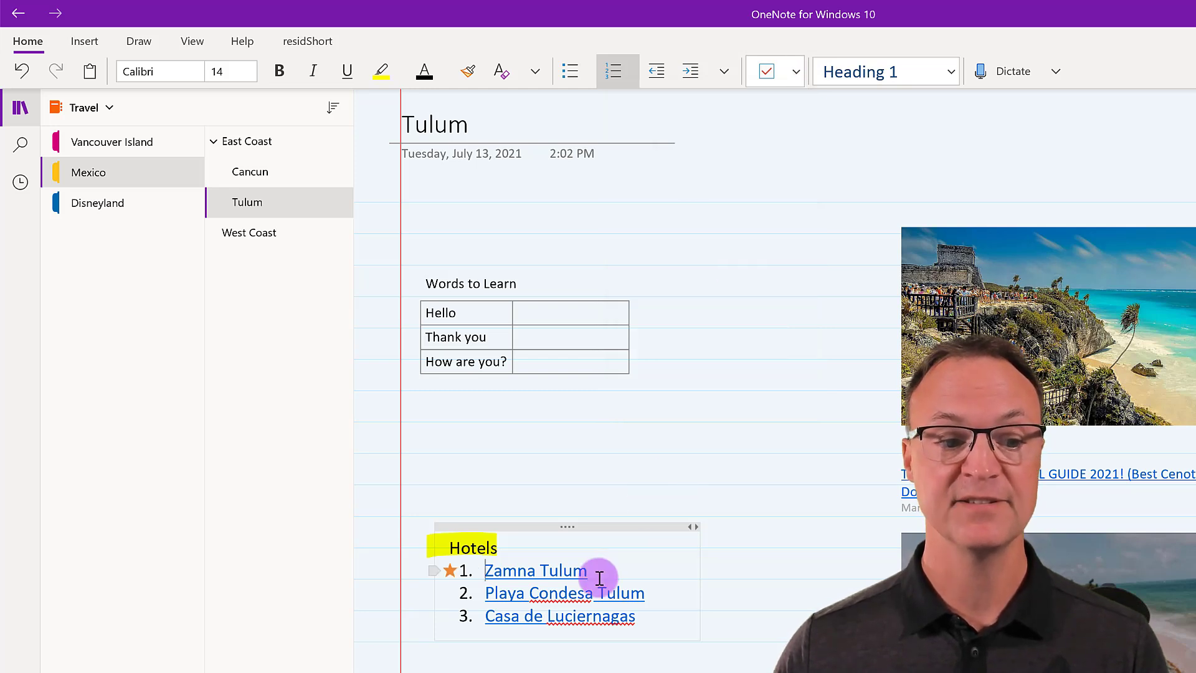
Tag Playa Condesa Tulum as Remember for later
left_click(472, 592)
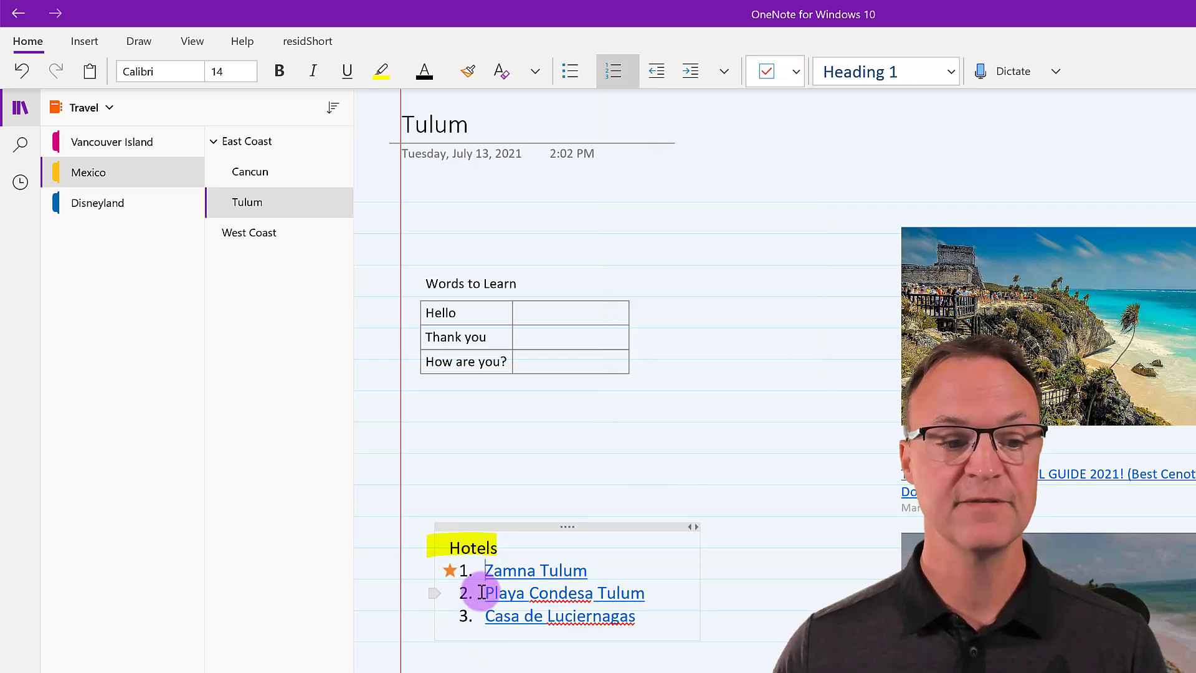
left_click(798, 70)
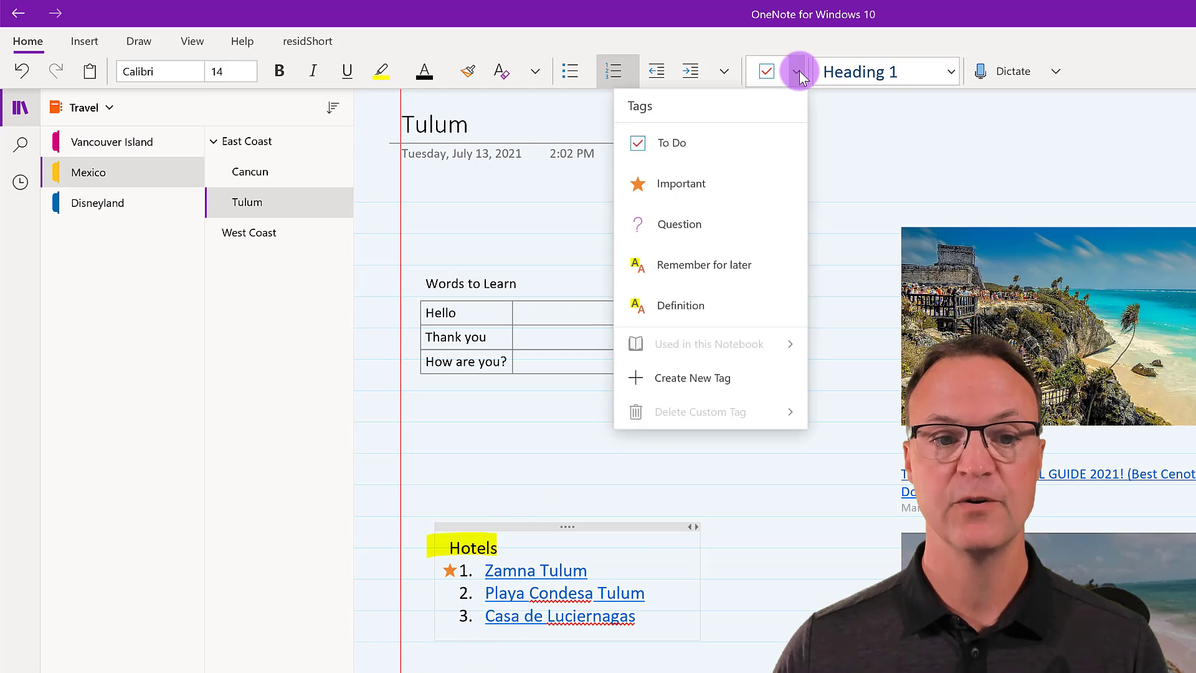
left_click(753, 263)
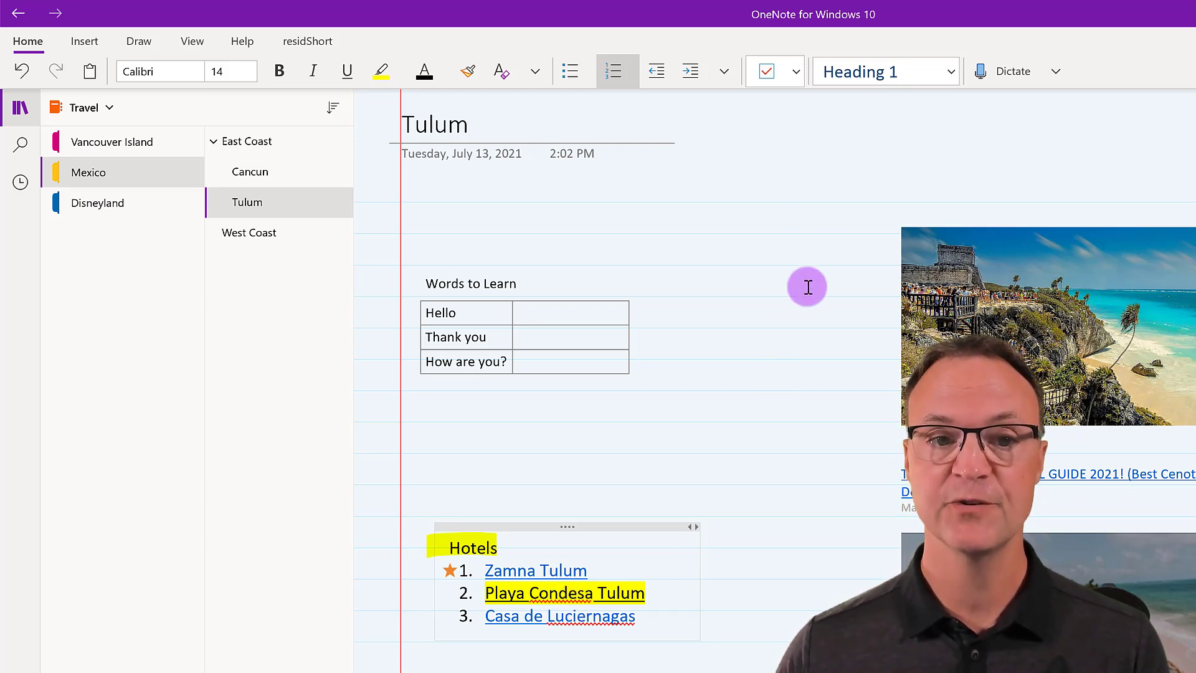
left_click(795, 73)
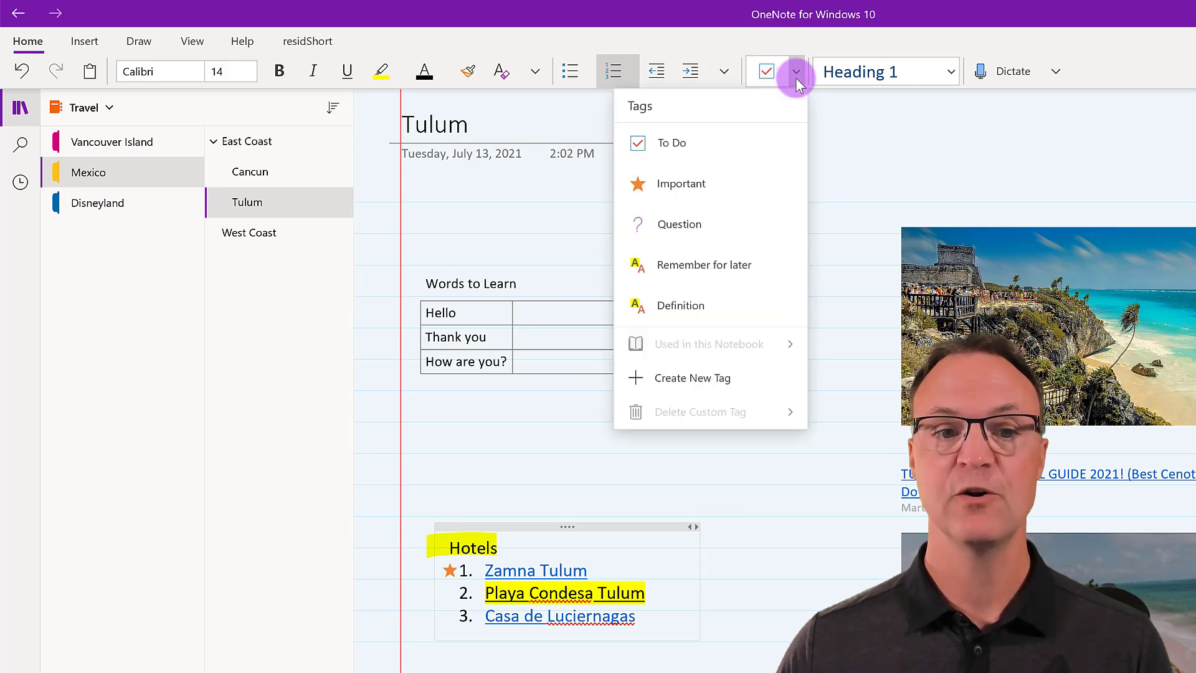
Create a custom tag named 'Idea' with a lightbulb icon and confirm it appears in the Tags list
left_click(703, 382)
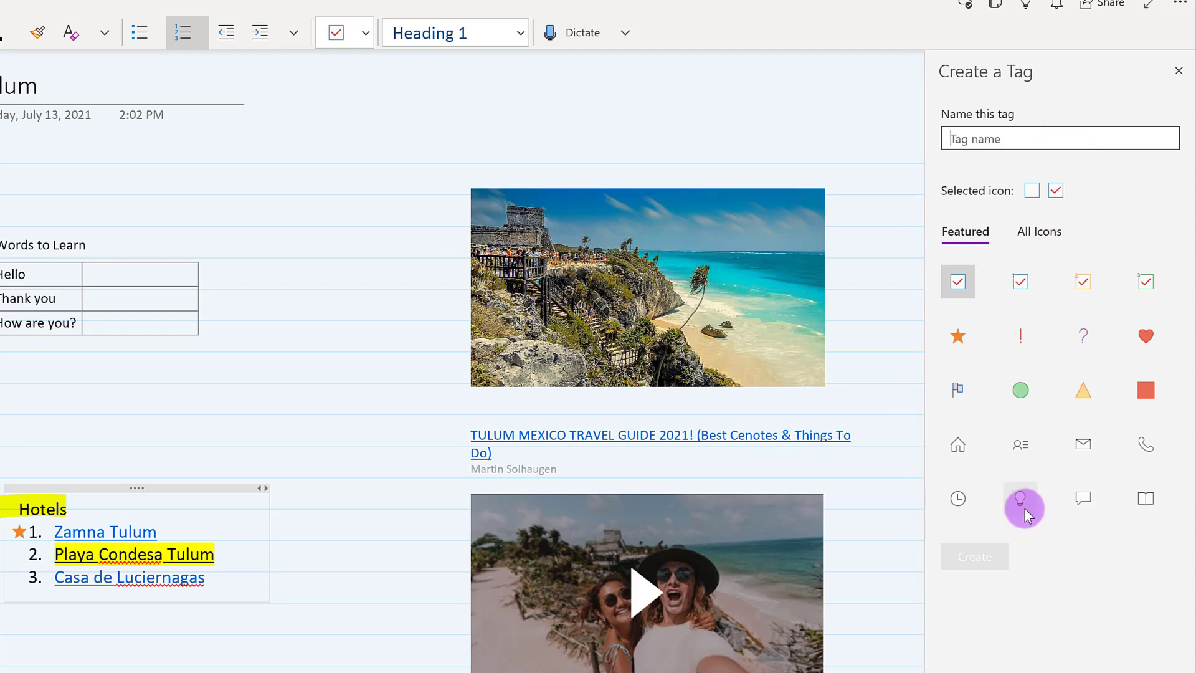
left_click(1000, 134)
type("Idea")
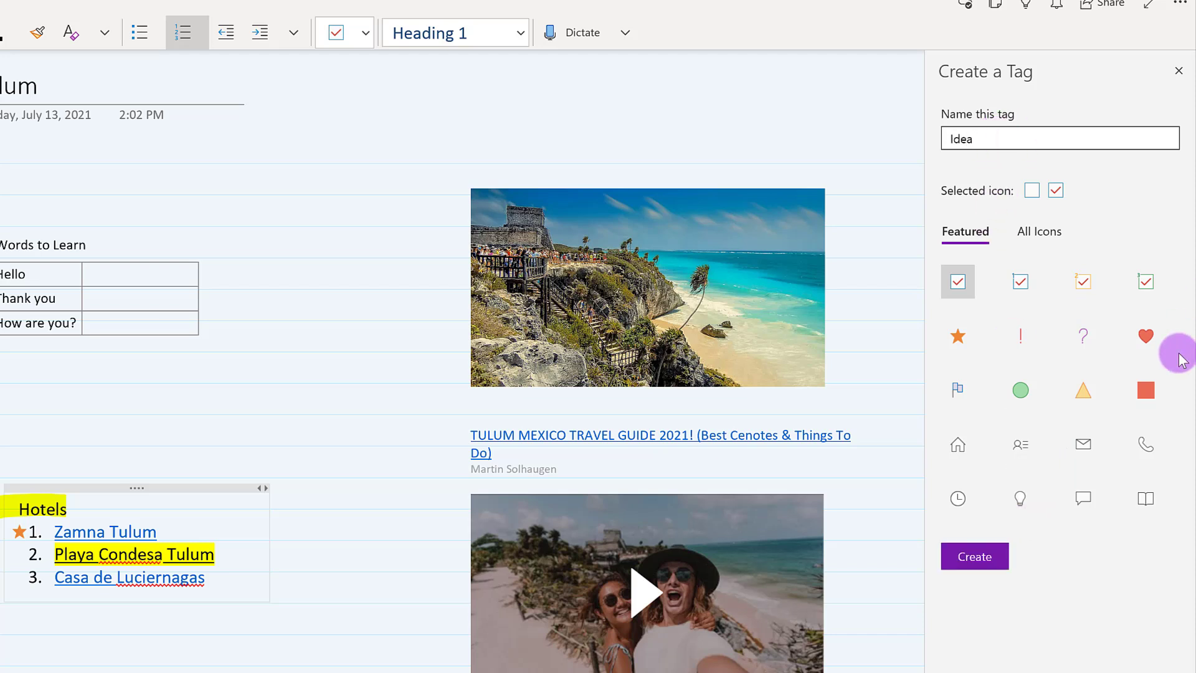
left_click(1011, 498)
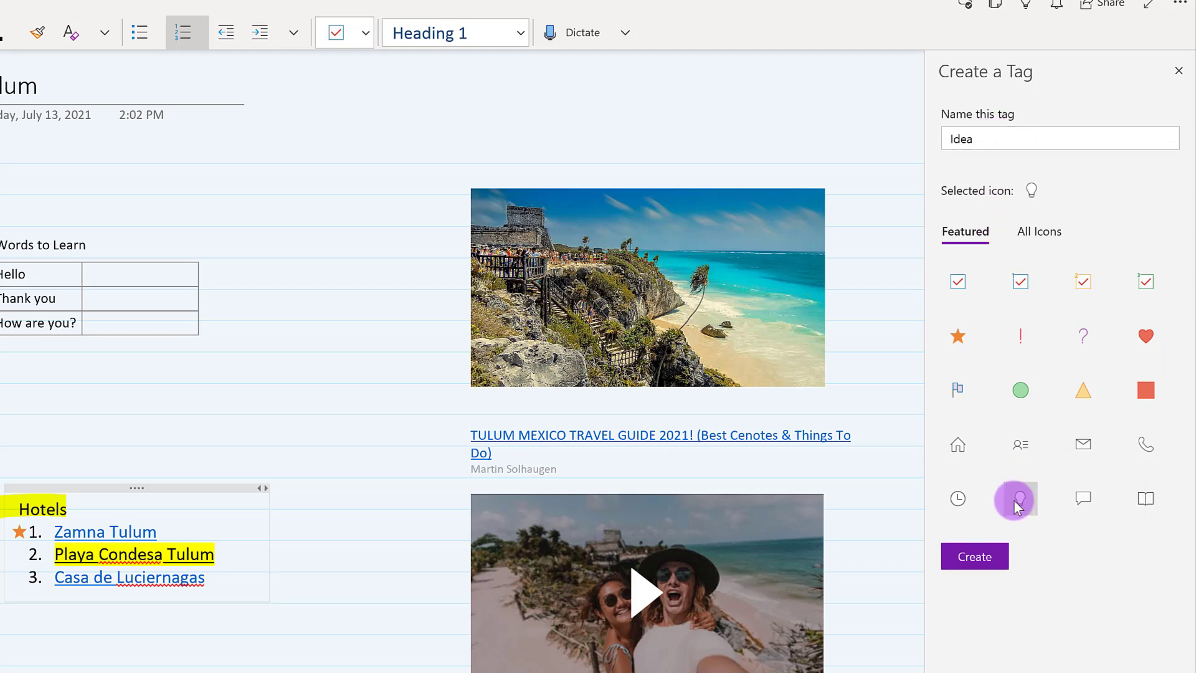
left_click(994, 559)
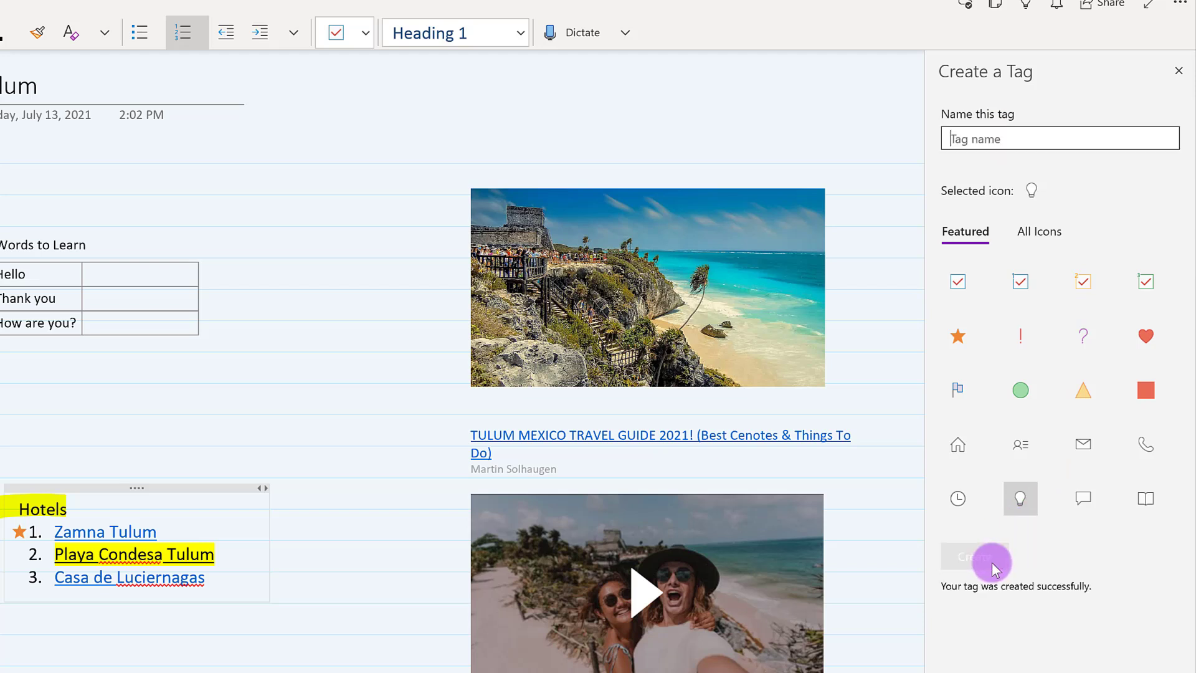
left_click(366, 35)
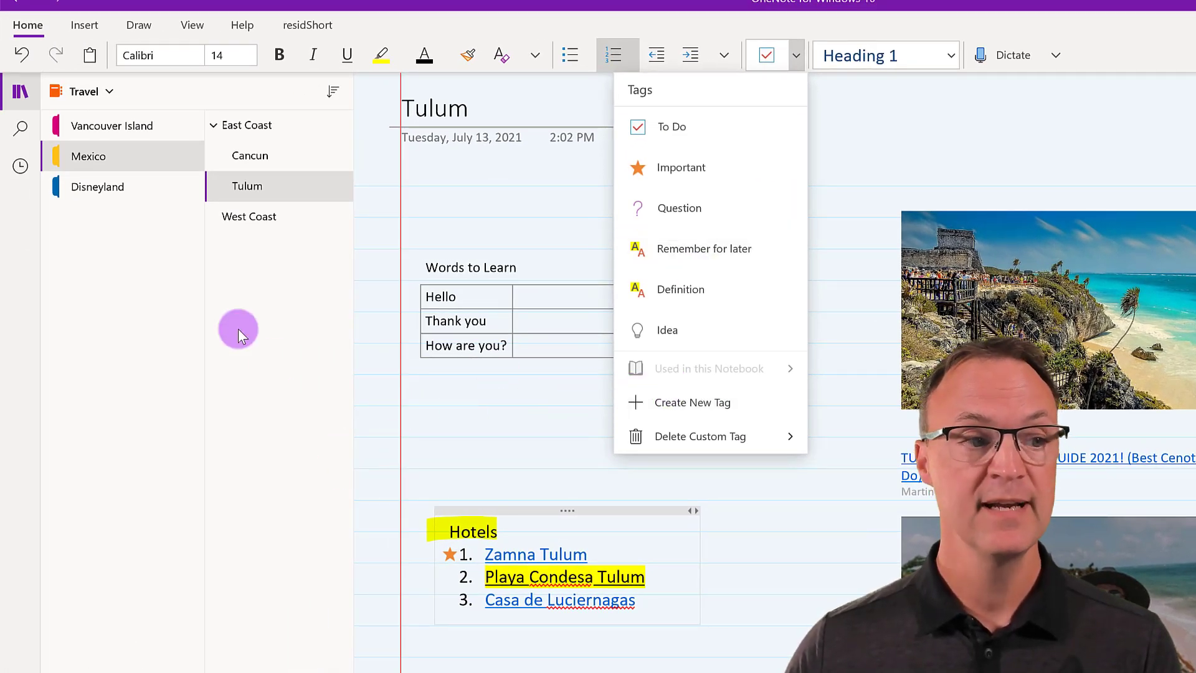
Search notes for the Important tag and jump to the tagged Zamna Tulum note
left_click(152, 287)
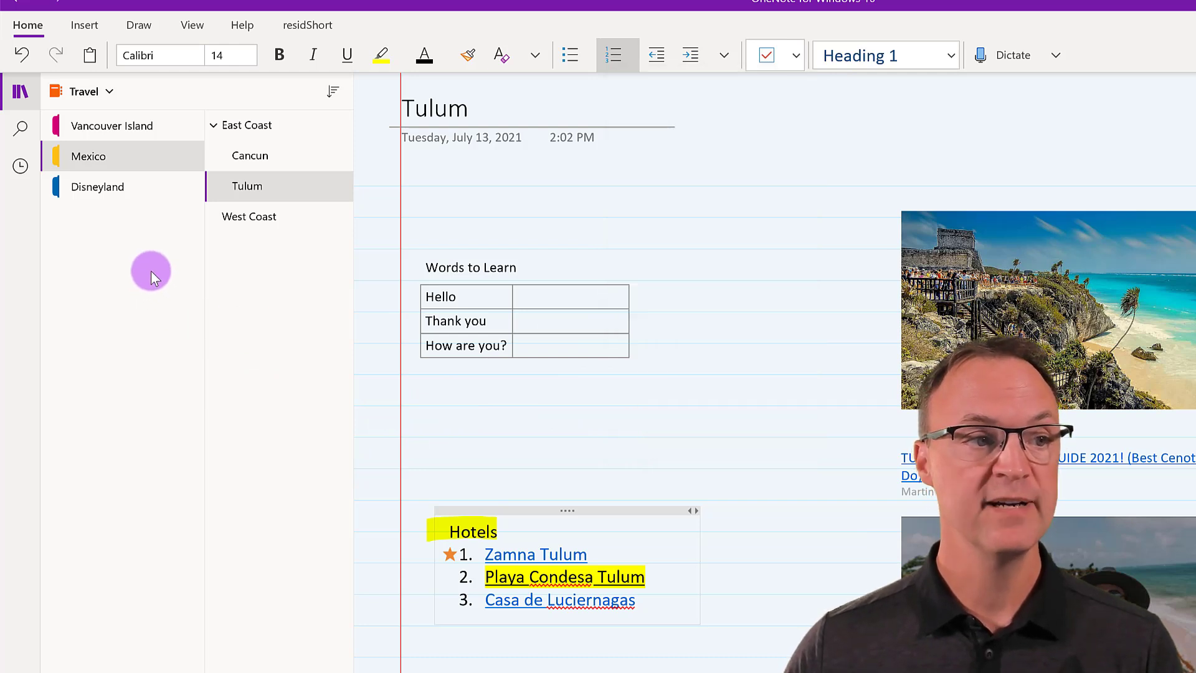
left_click(21, 131)
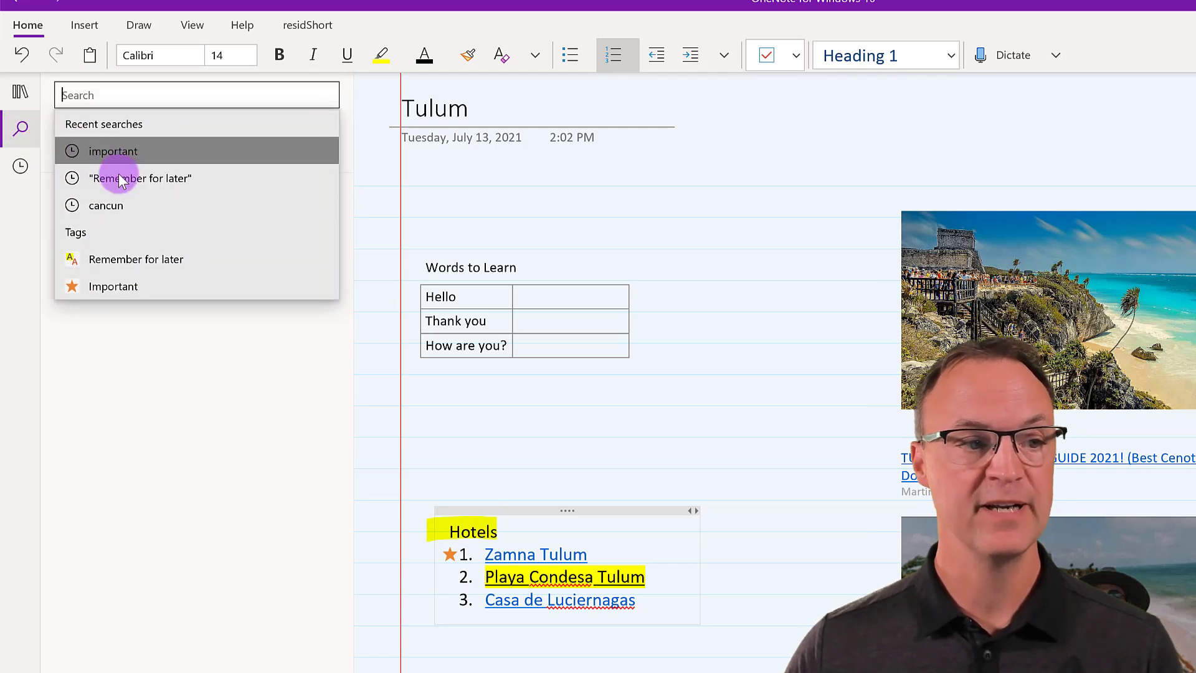
left_click(121, 287)
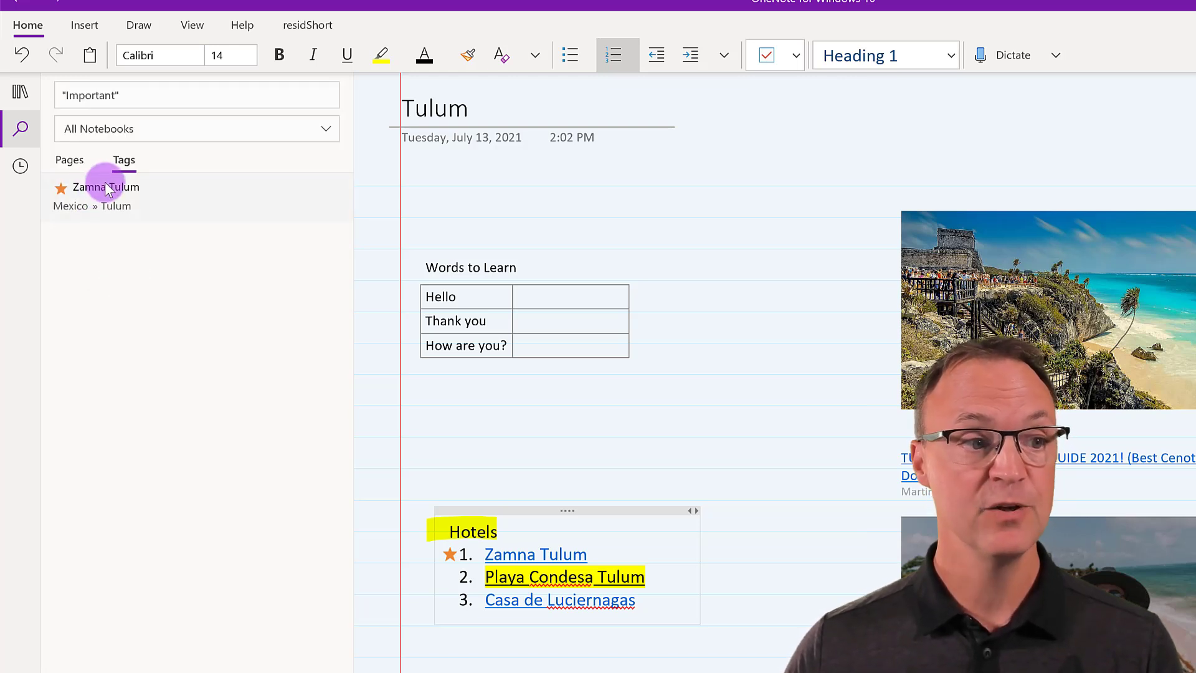
left_click(103, 196)
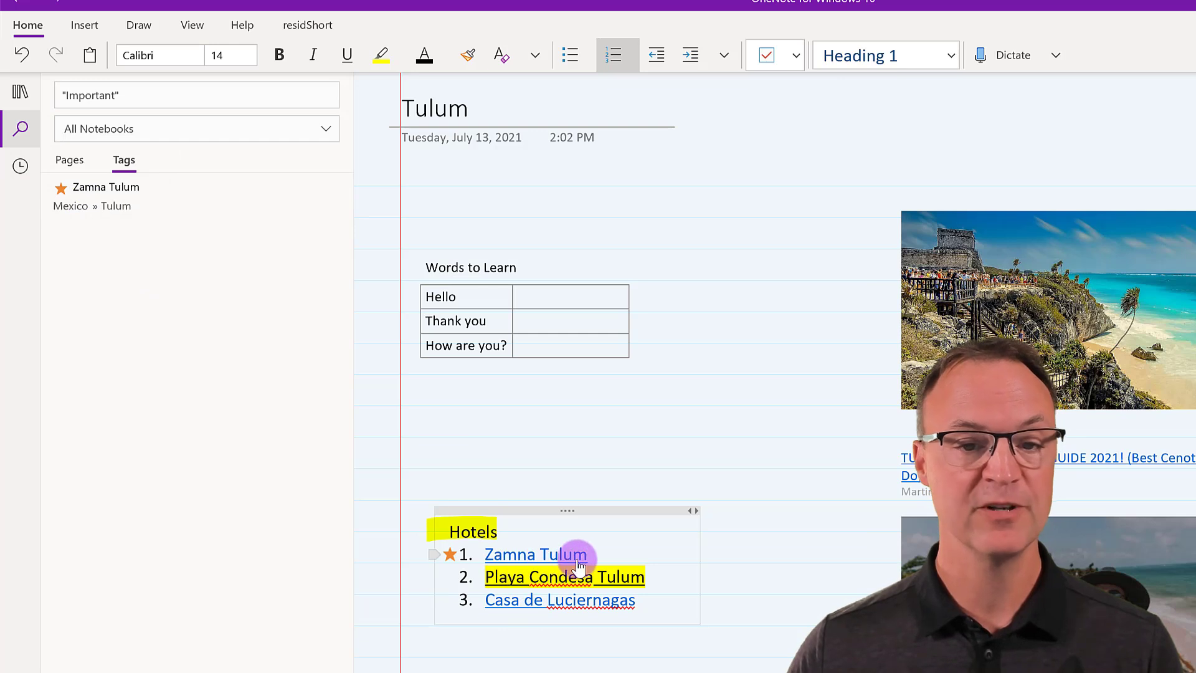
Tag Casa de Luciernagas with the Question tag
left_click(484, 603)
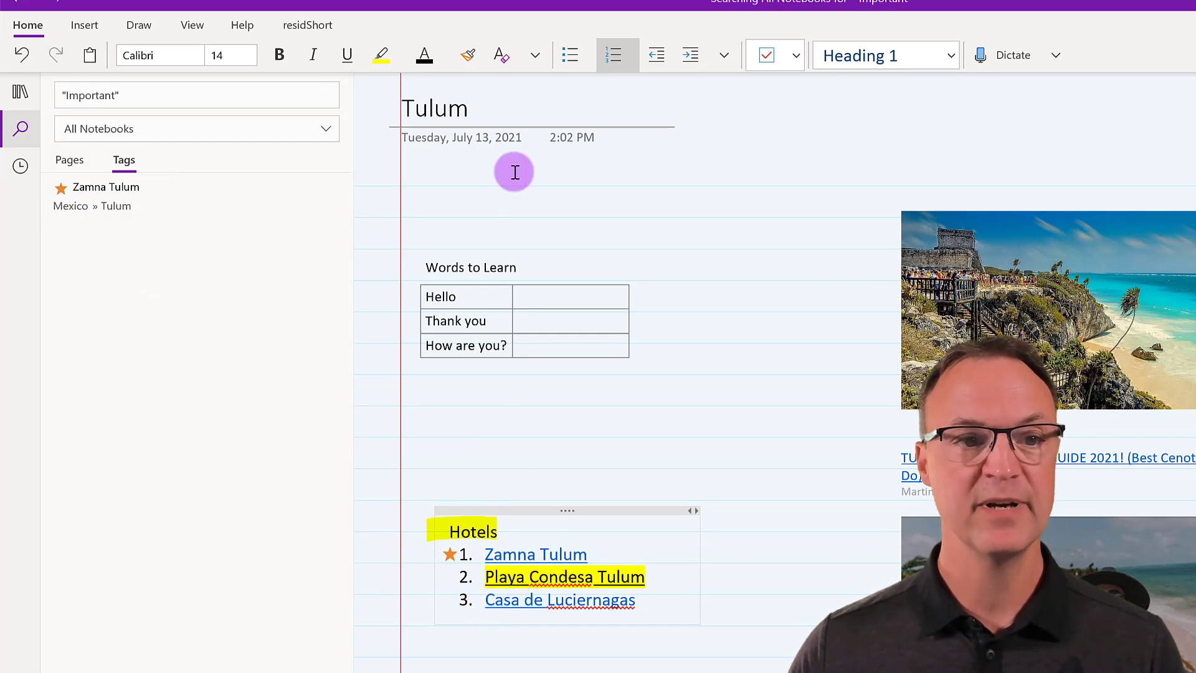
left_click(797, 56)
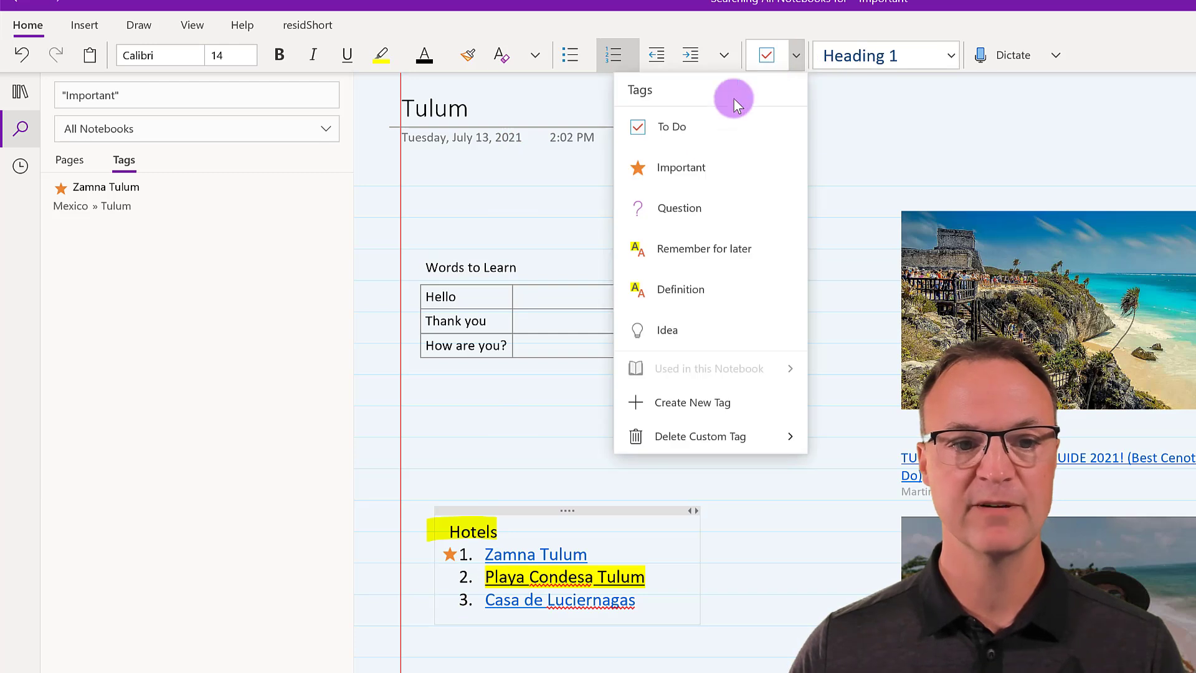
left_click(660, 211)
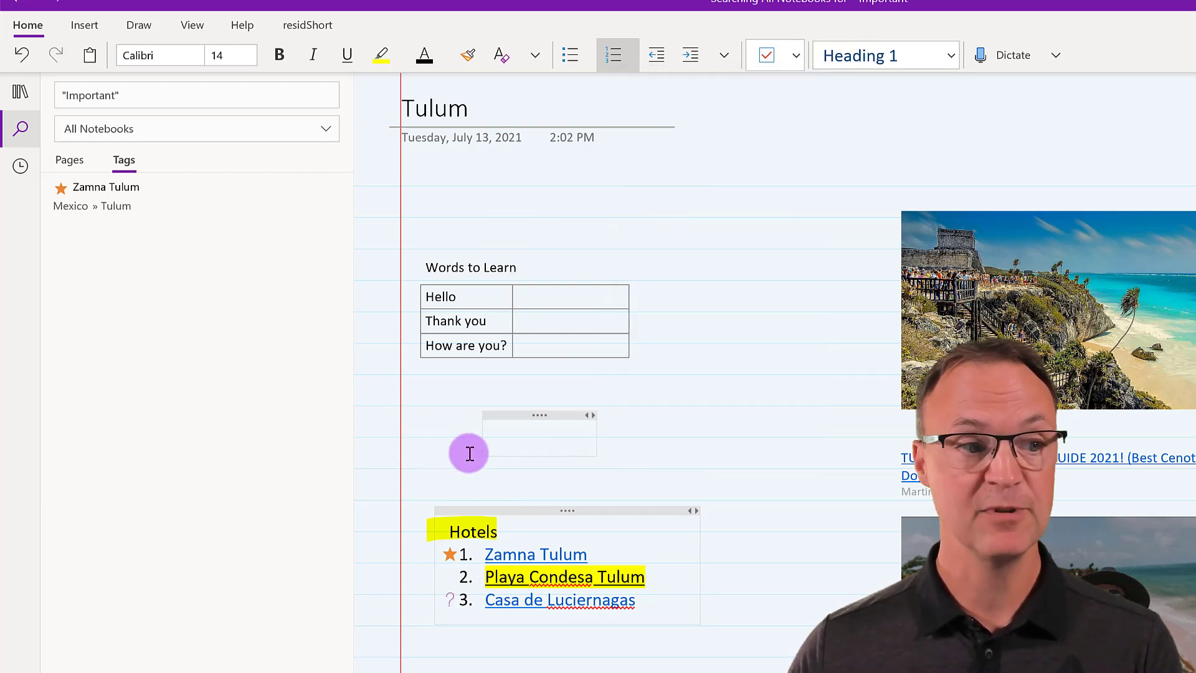
Search all notebooks for 'question' and open the tagged Casa de Luciernagas note
left_click(326, 128)
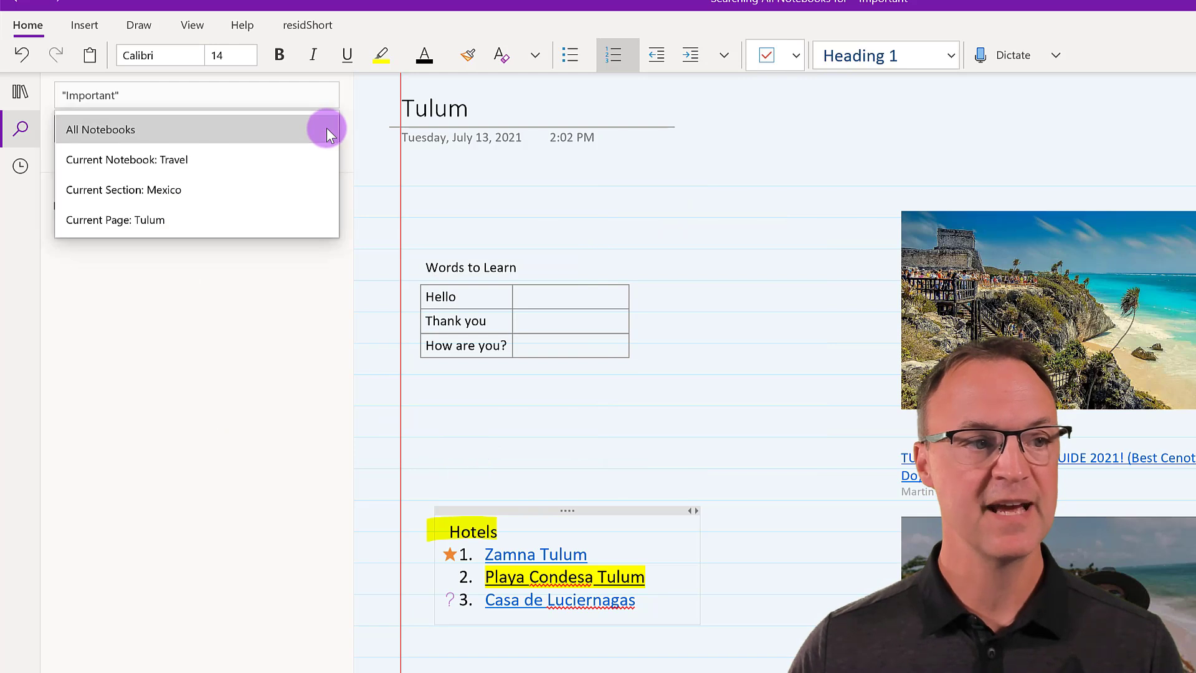
left_click(207, 341)
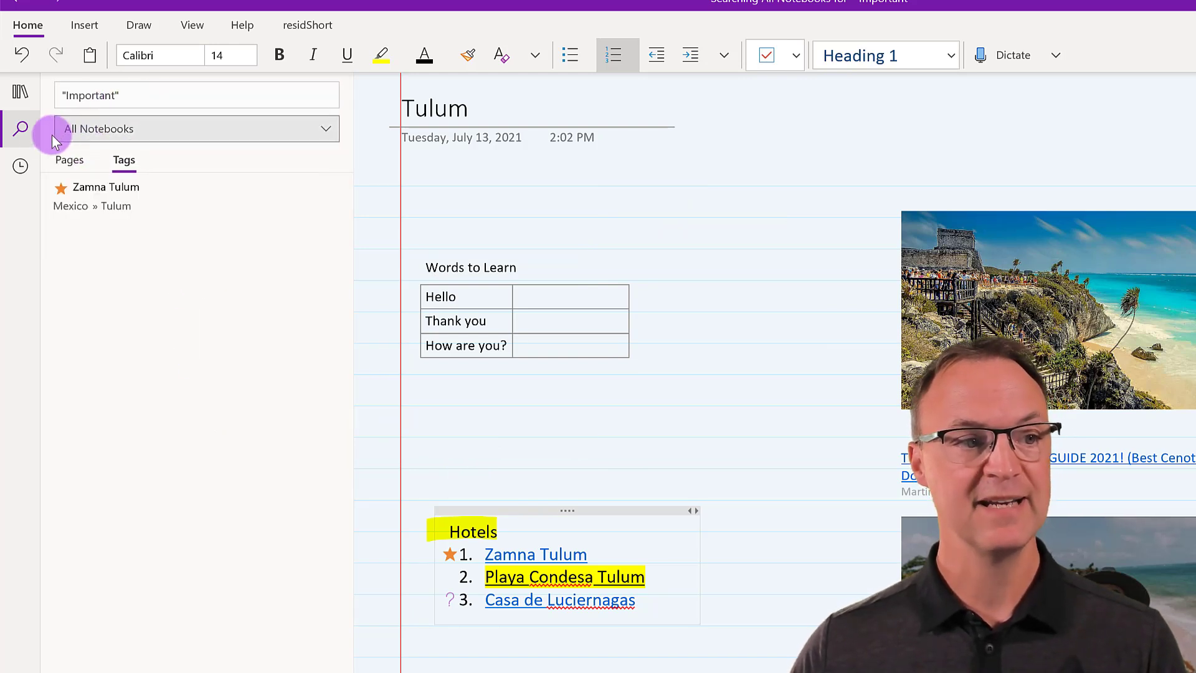
left_click(21, 92)
left_click(21, 130)
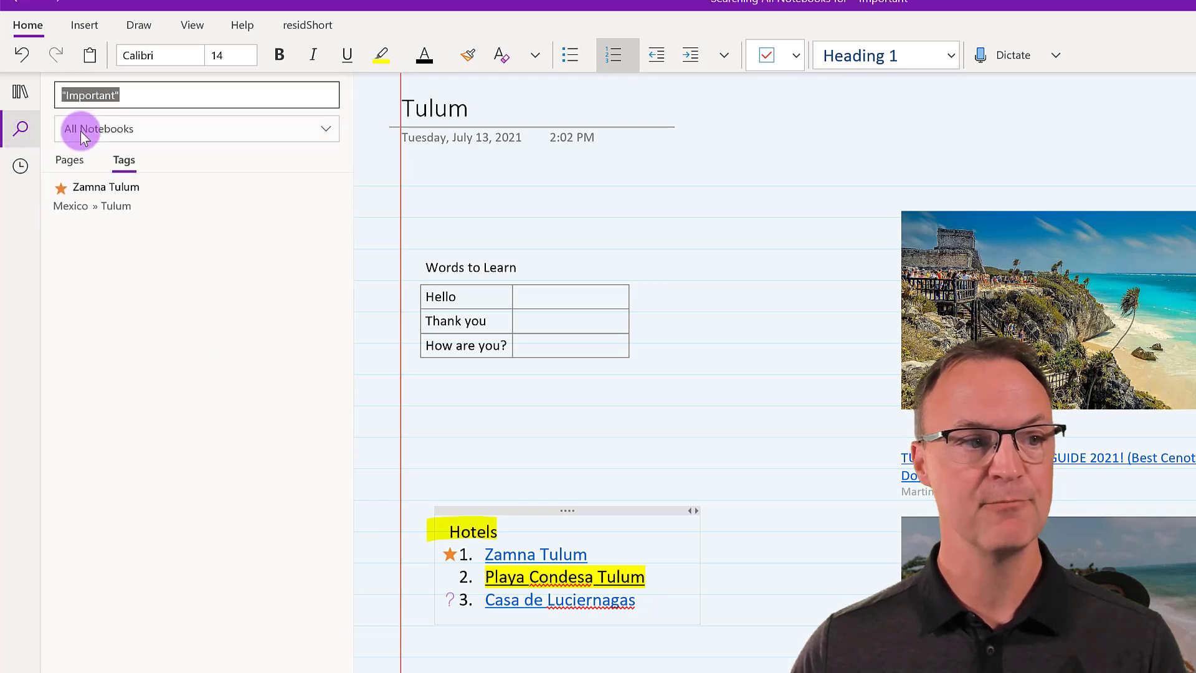
left_click(151, 129)
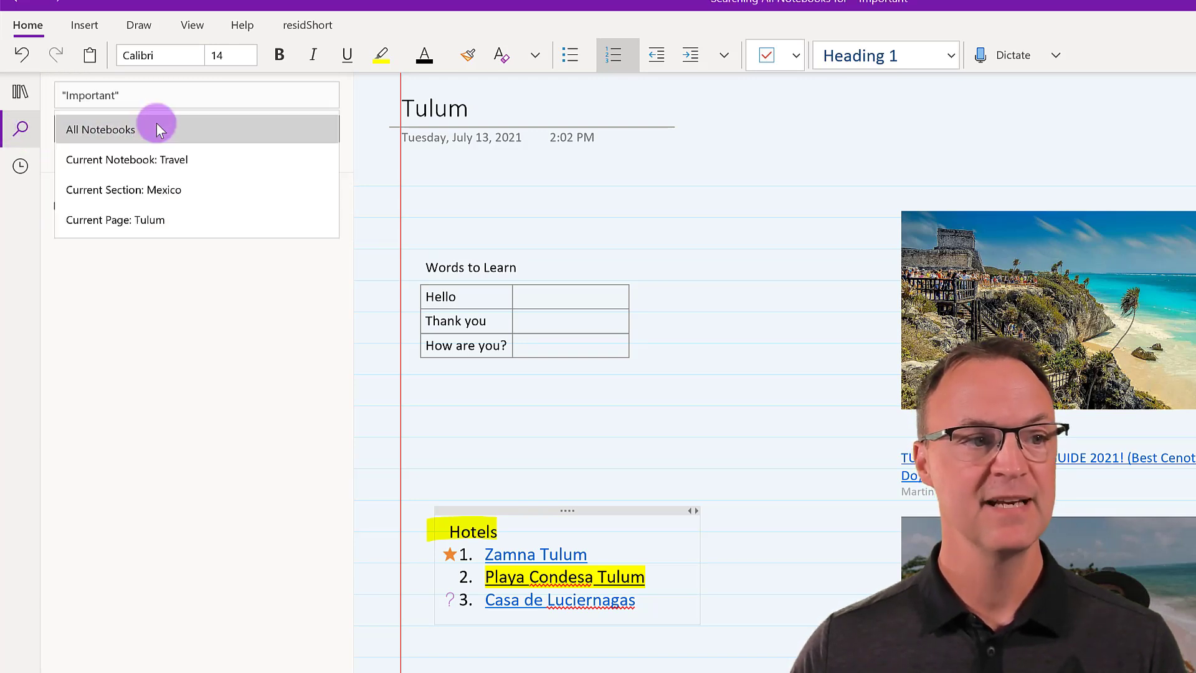
left_click(174, 101)
left_click(175, 101)
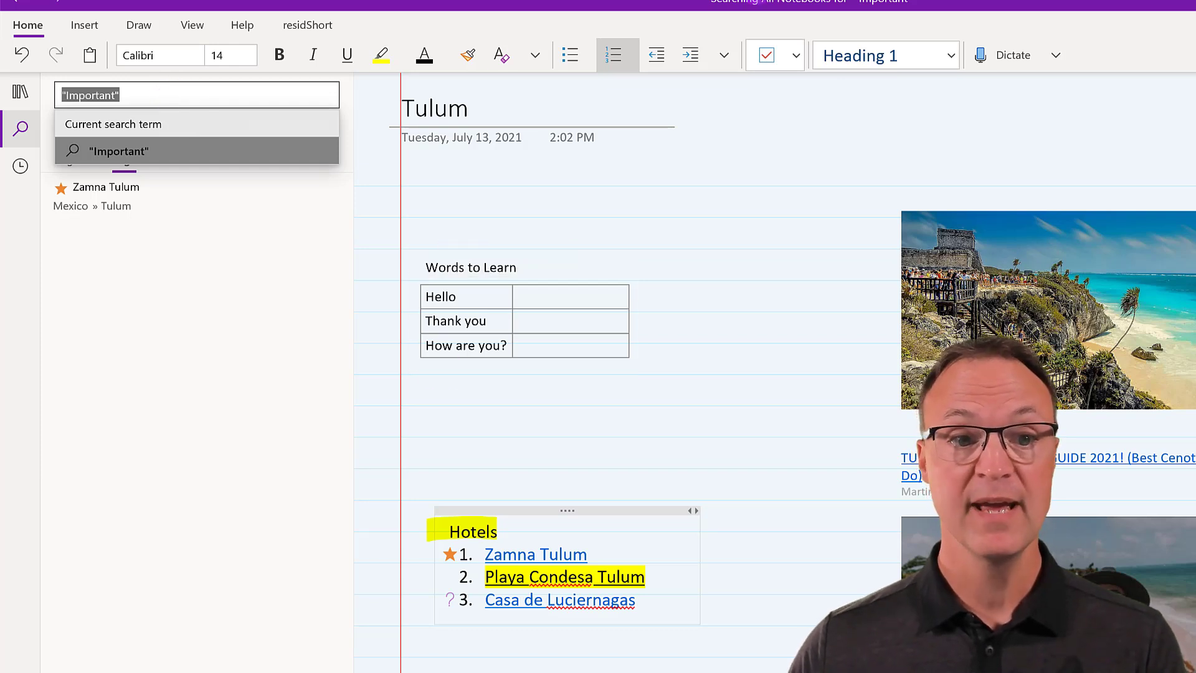
left_click(796, 57)
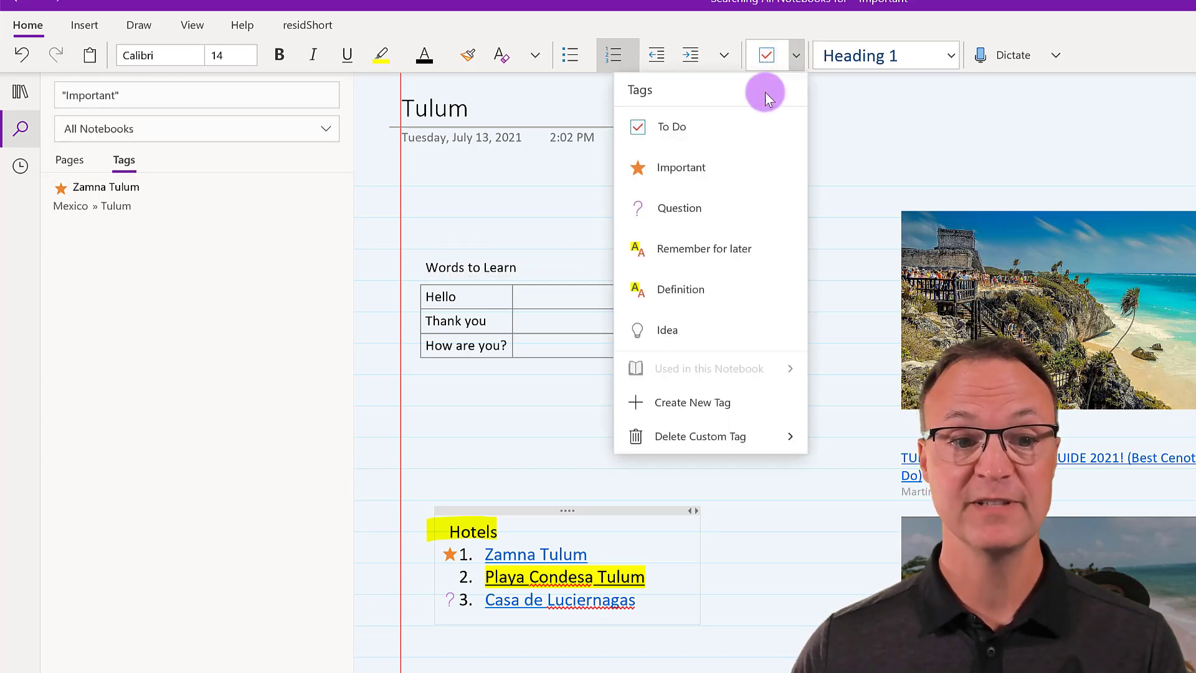
left_click(125, 82)
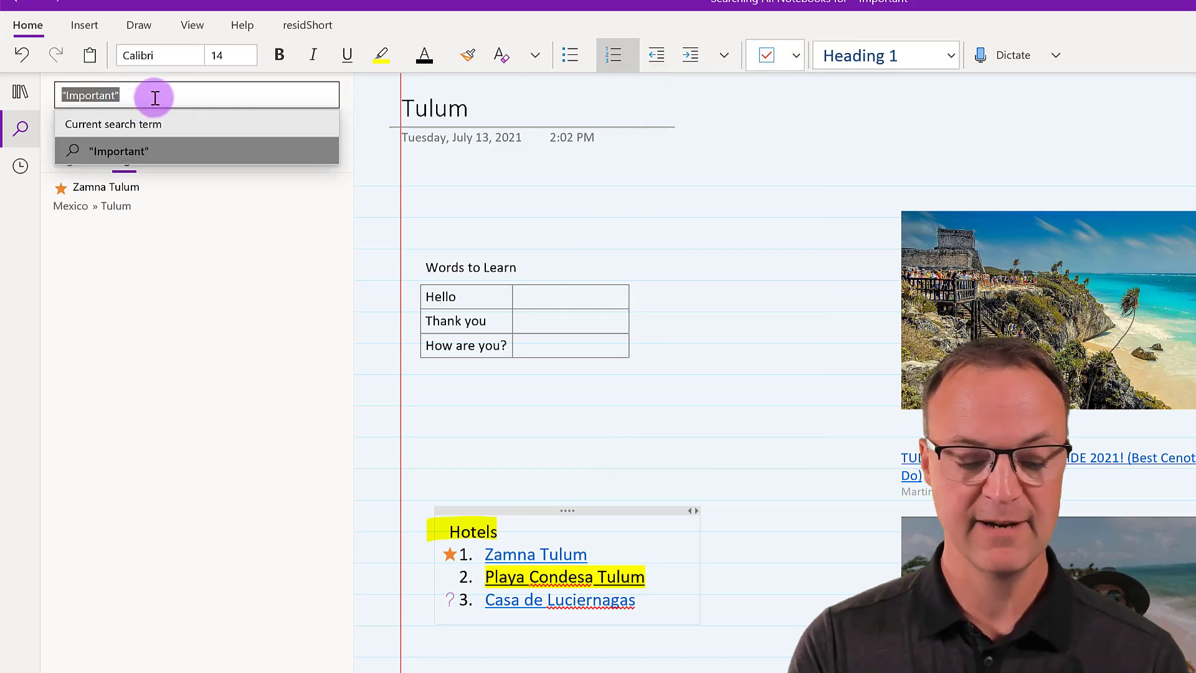
type("questionm")
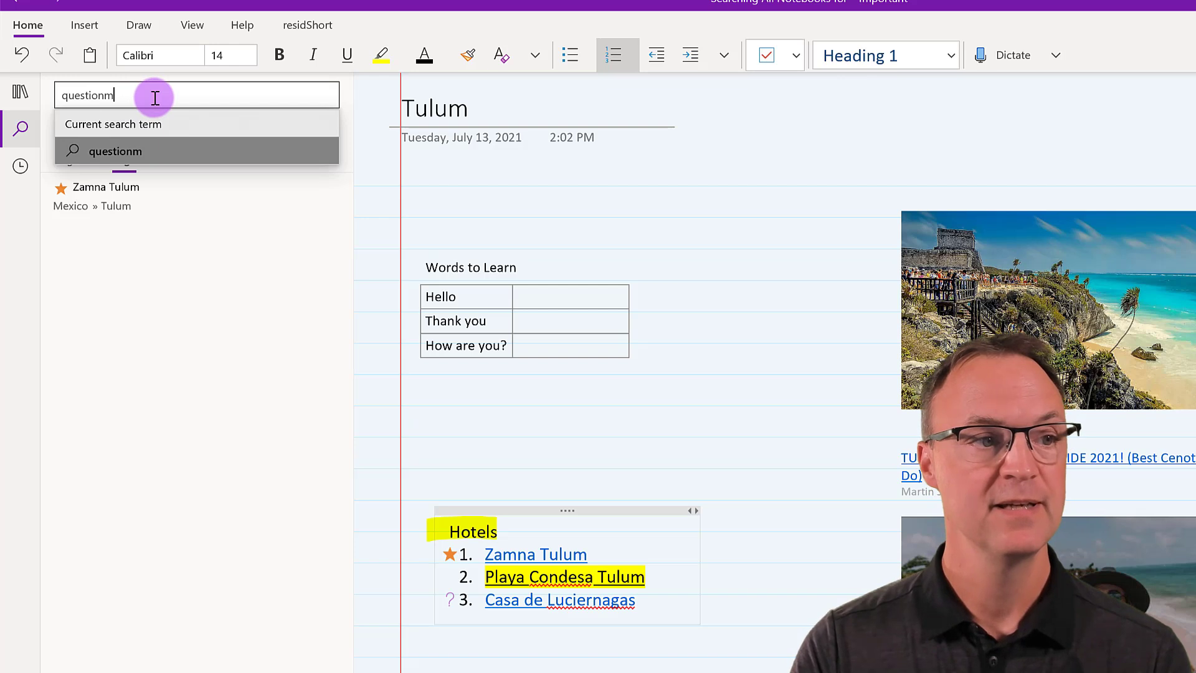
key("BackSpace")
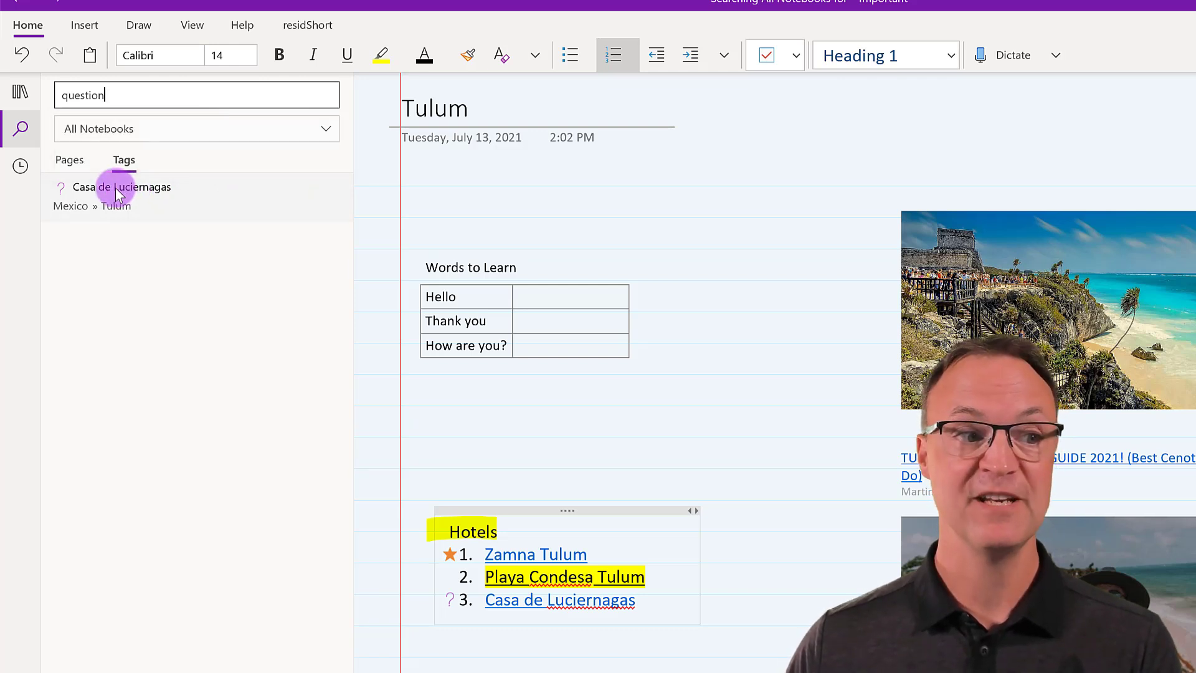
left_click(118, 194)
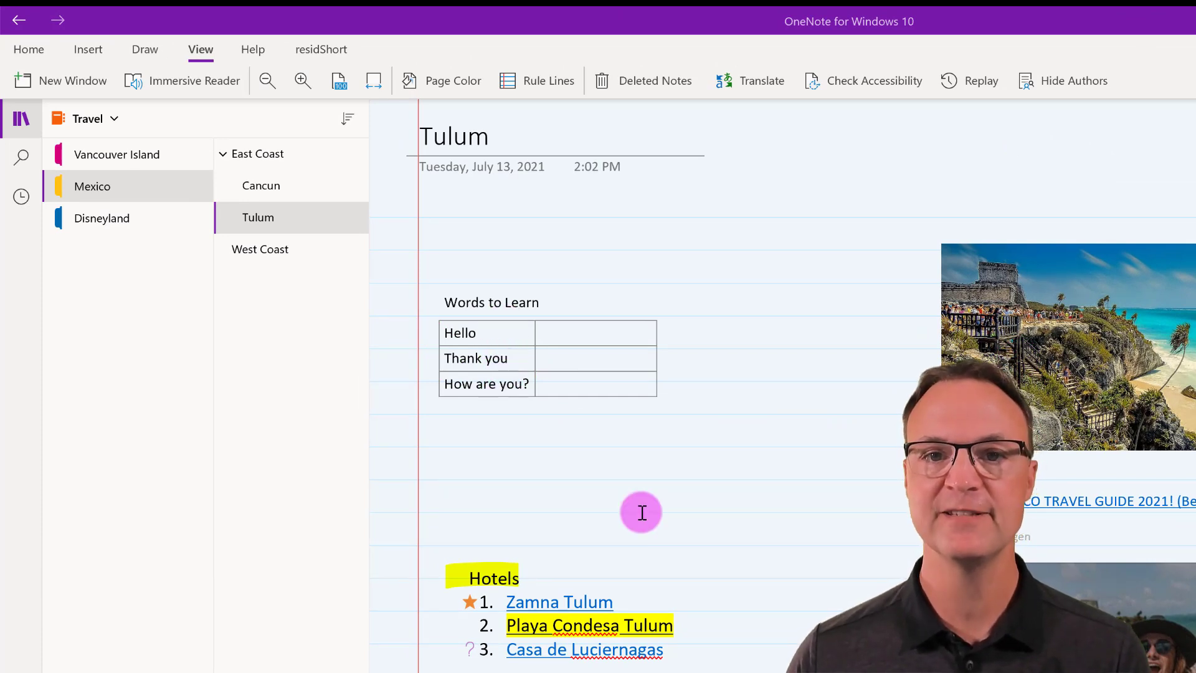
Select the word Hello in the Words to Learn table and open the View > Translate options
left_click(571, 337)
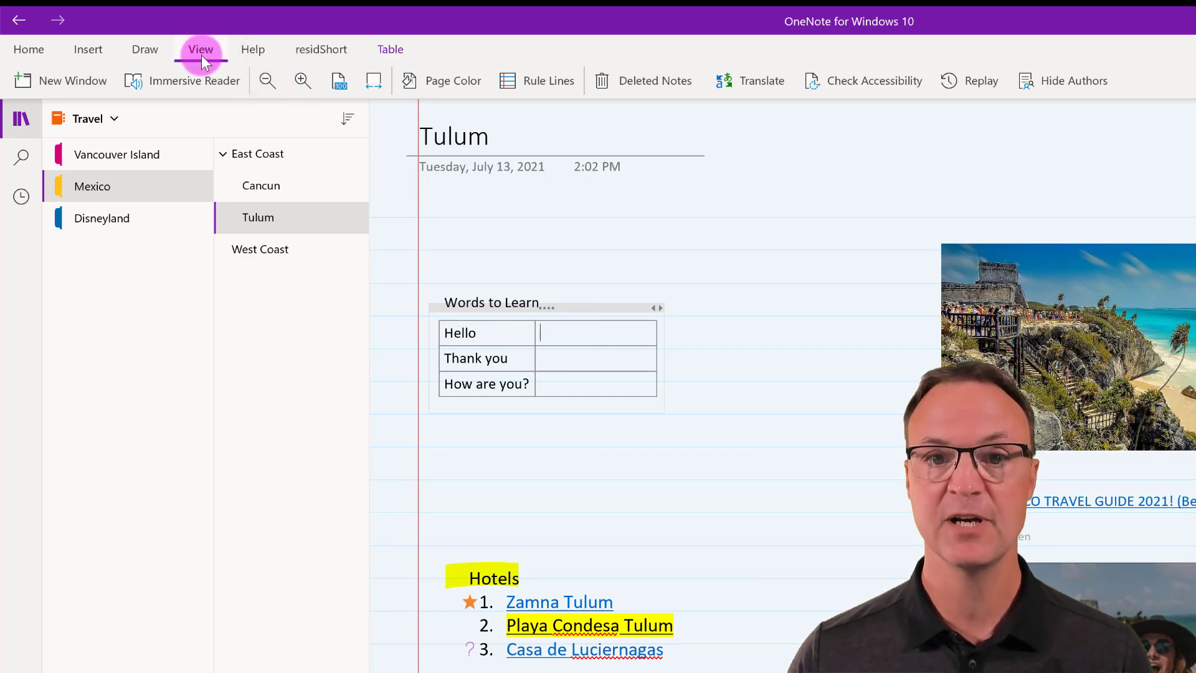
left_click(773, 89)
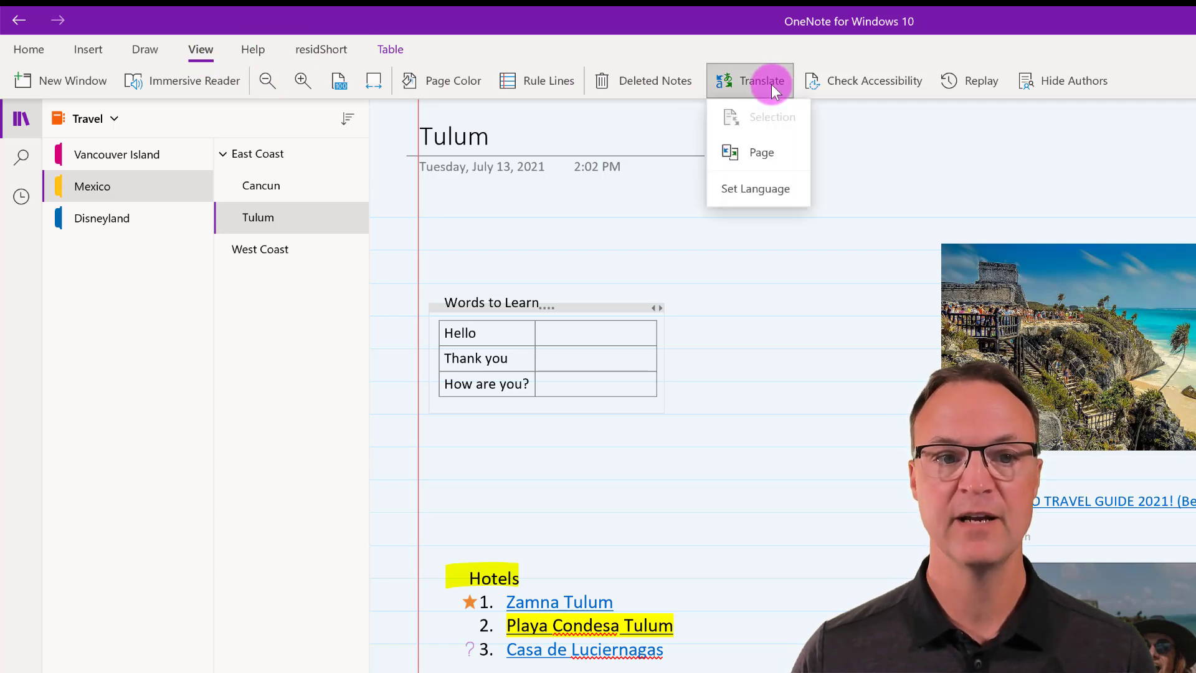
left_click(761, 155)
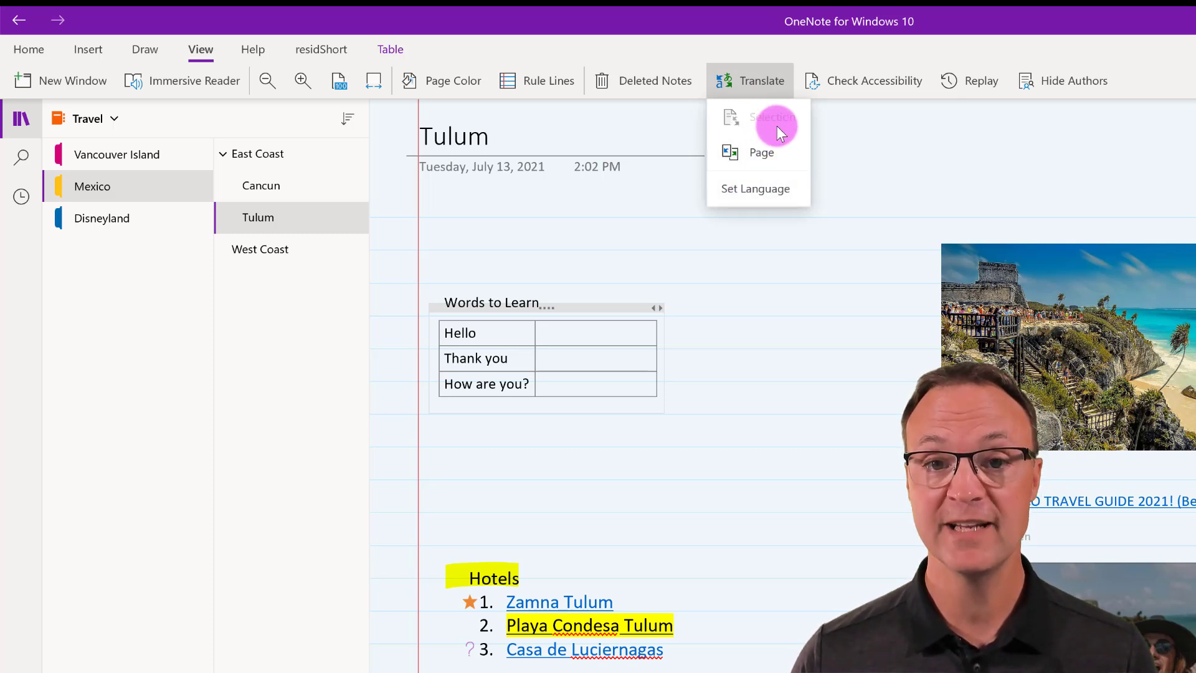
left_click(486, 331)
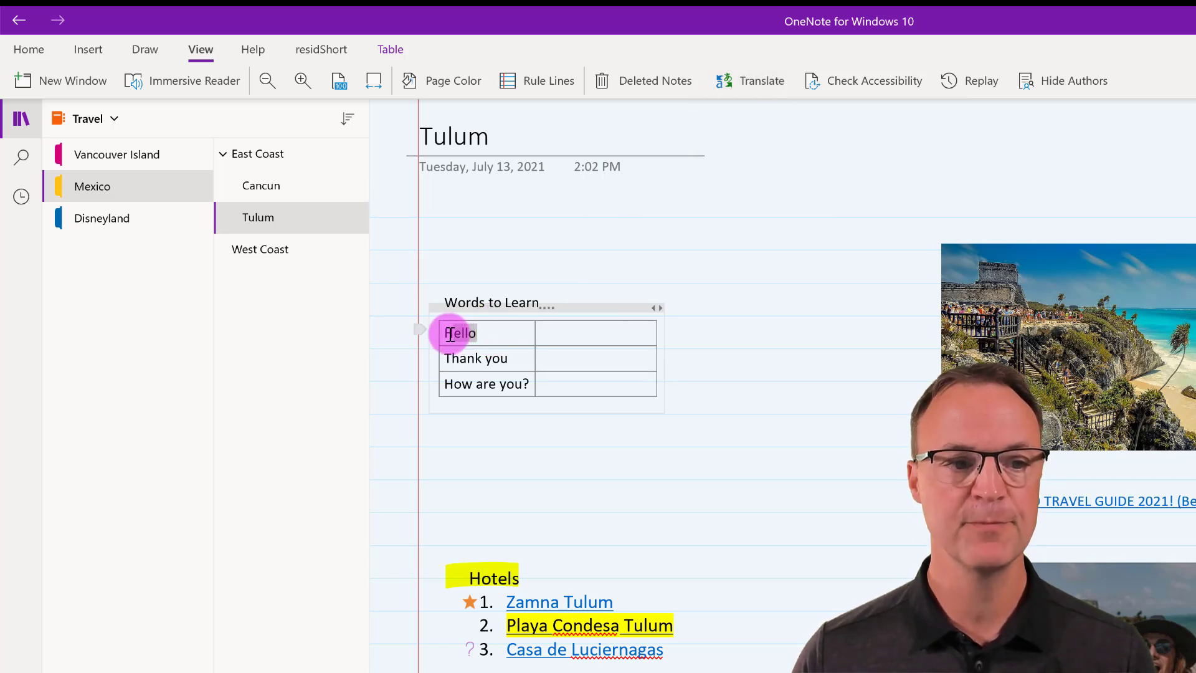
double_click(461, 333)
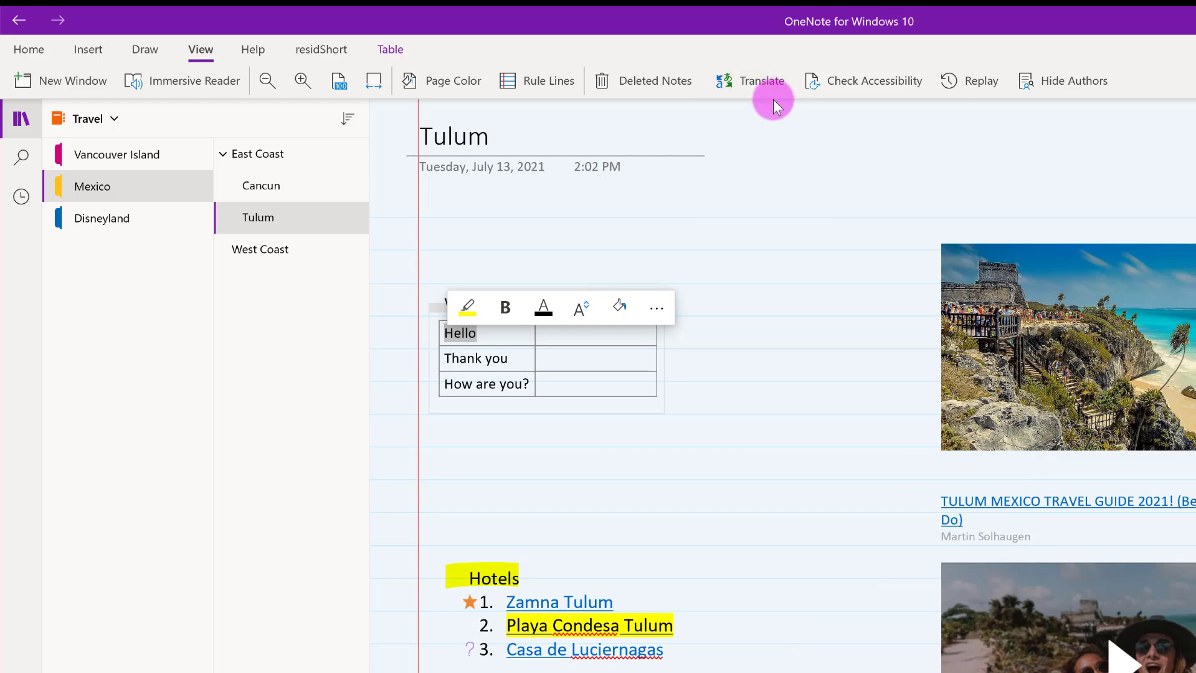
left_click(758, 82)
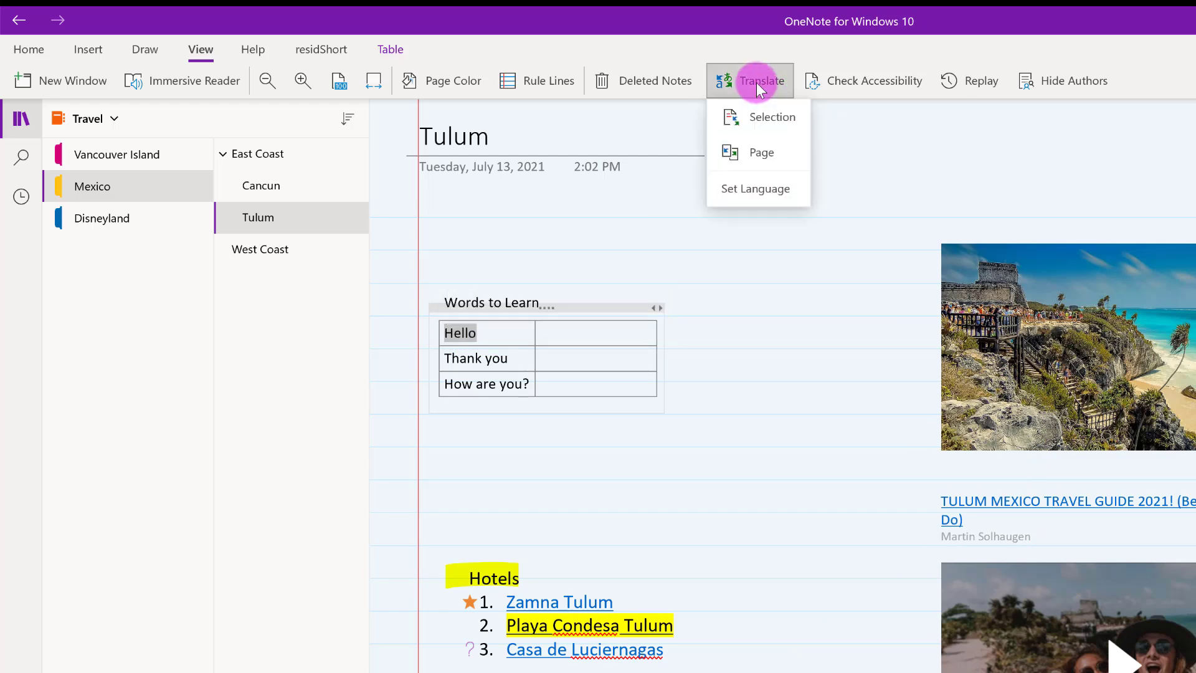
Translate Hello to Spanish and insert 'Hola' in the cell beside it
left_click(767, 118)
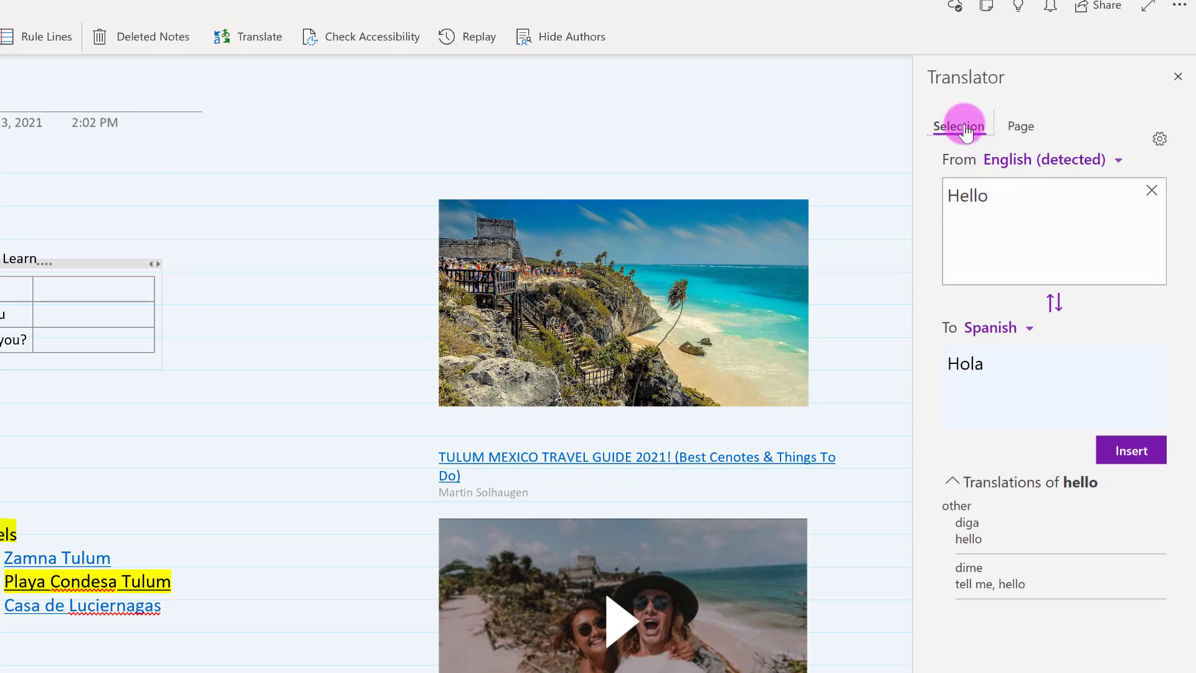
left_click(1022, 127)
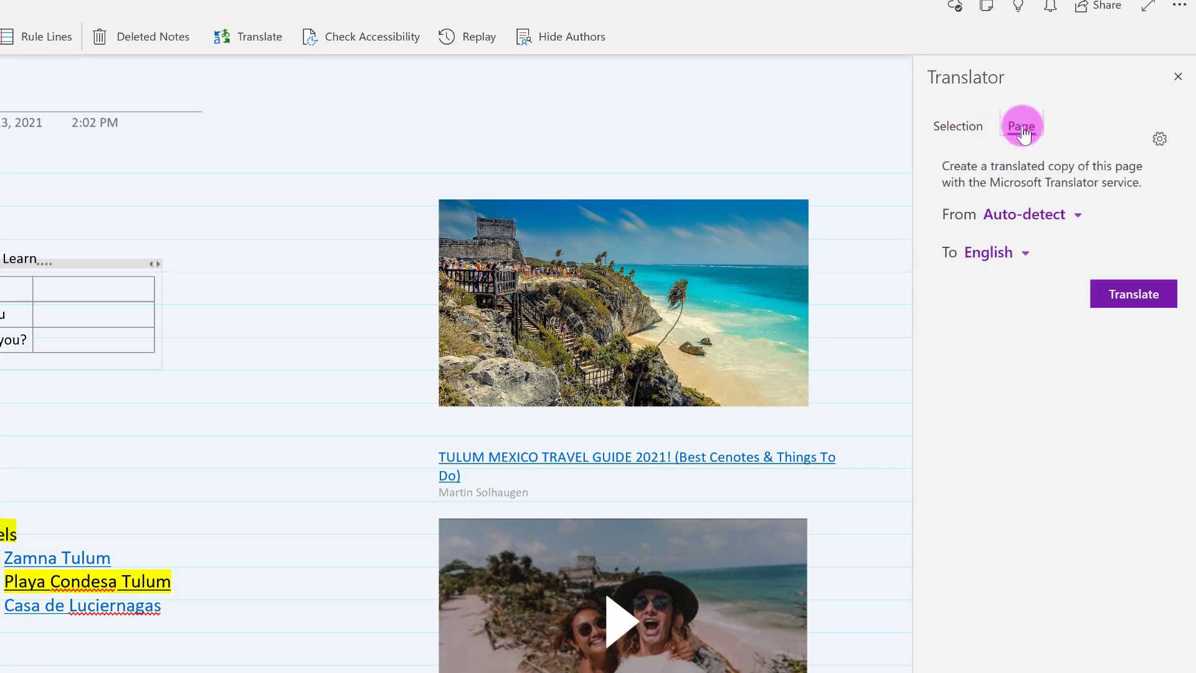
left_click(971, 132)
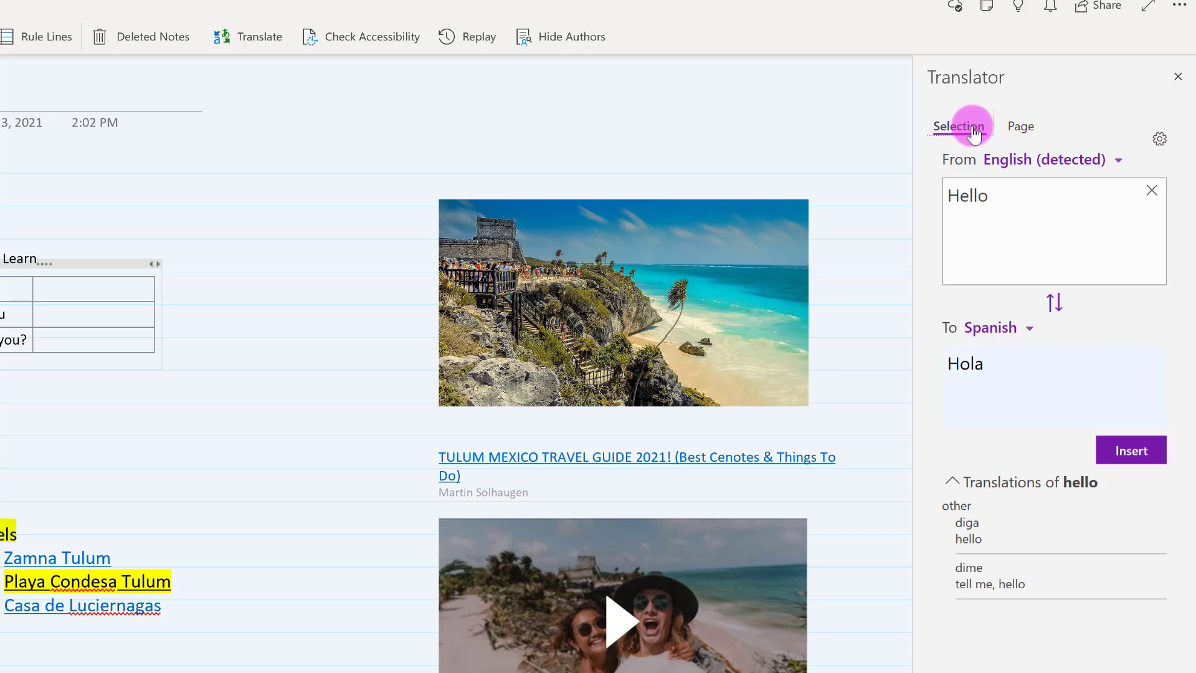
left_click(971, 361)
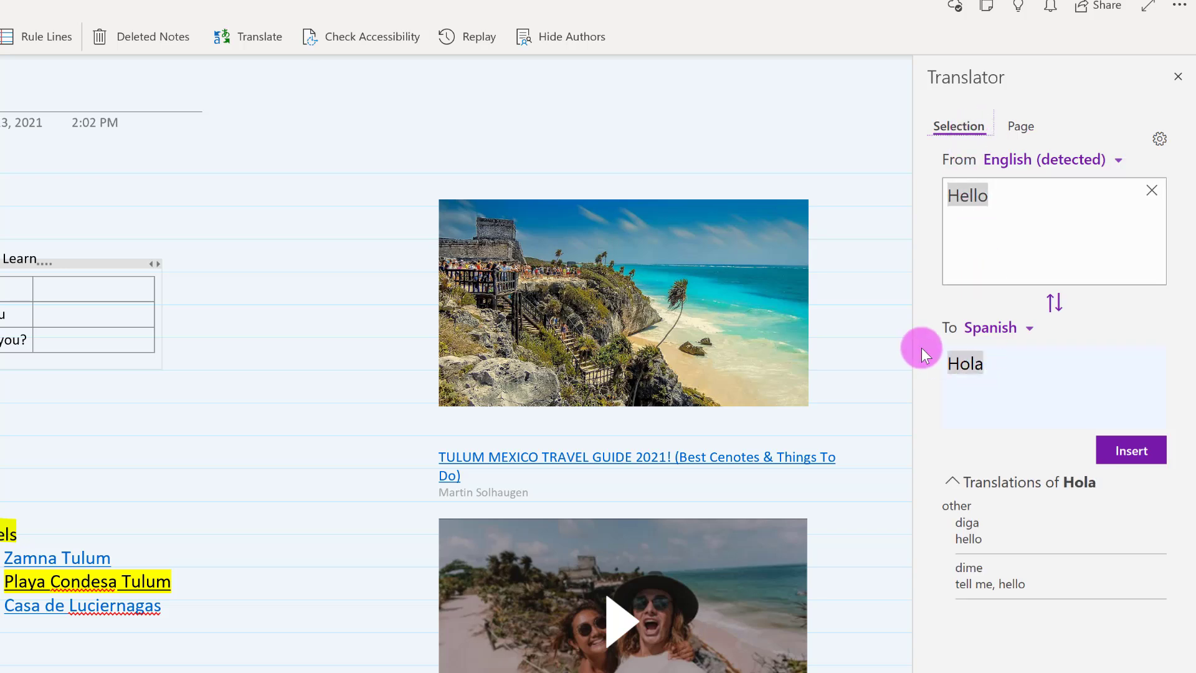
left_click(1029, 328)
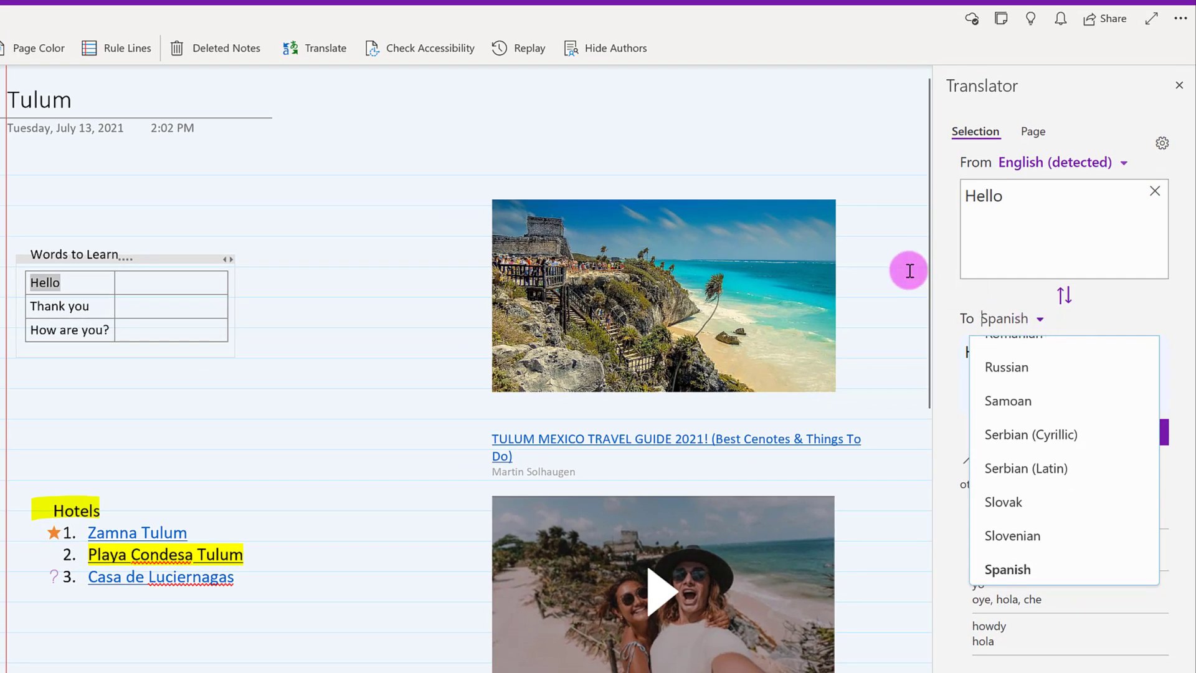
left_click(950, 275)
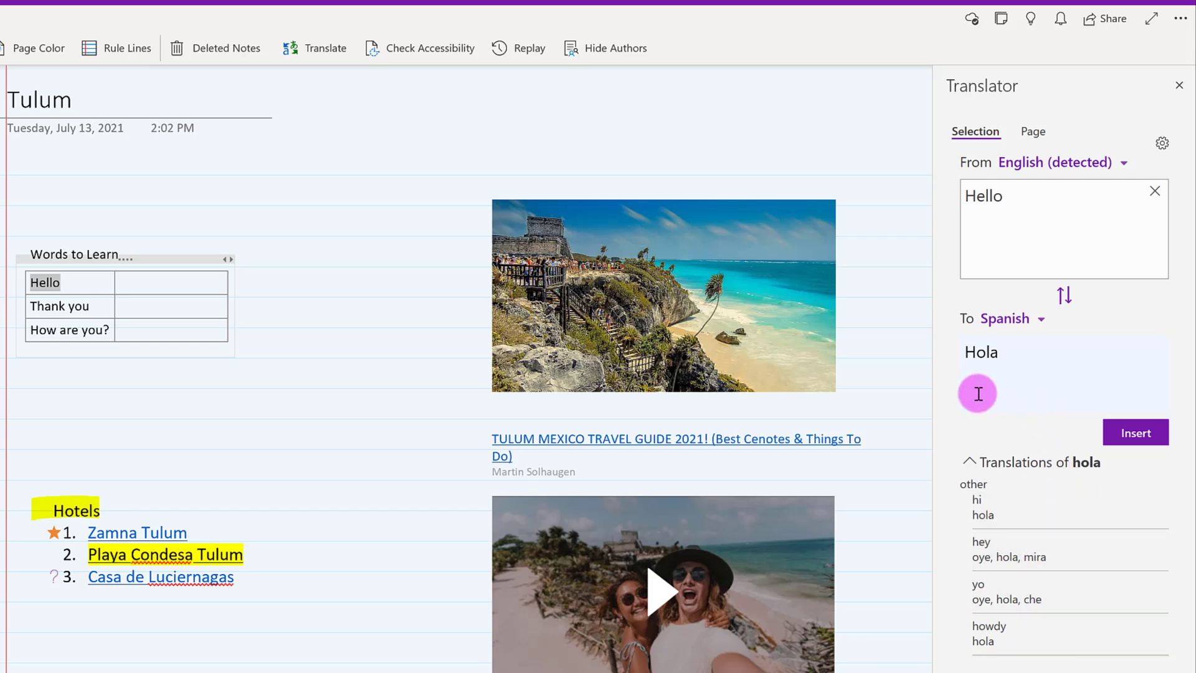
left_click(150, 286)
left_click(1137, 438)
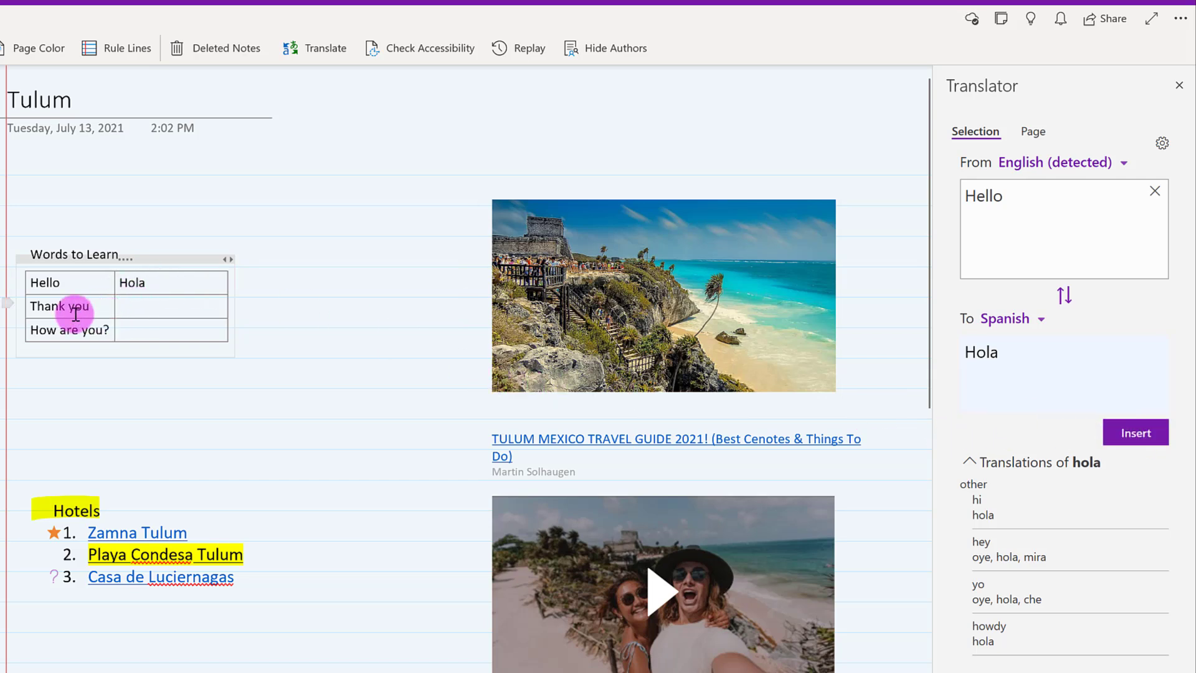
Insert the translations 'Gracias' and '¿Cómo estás?' beside Thank you and How are you?
left_click_drag(93, 307, 31, 301)
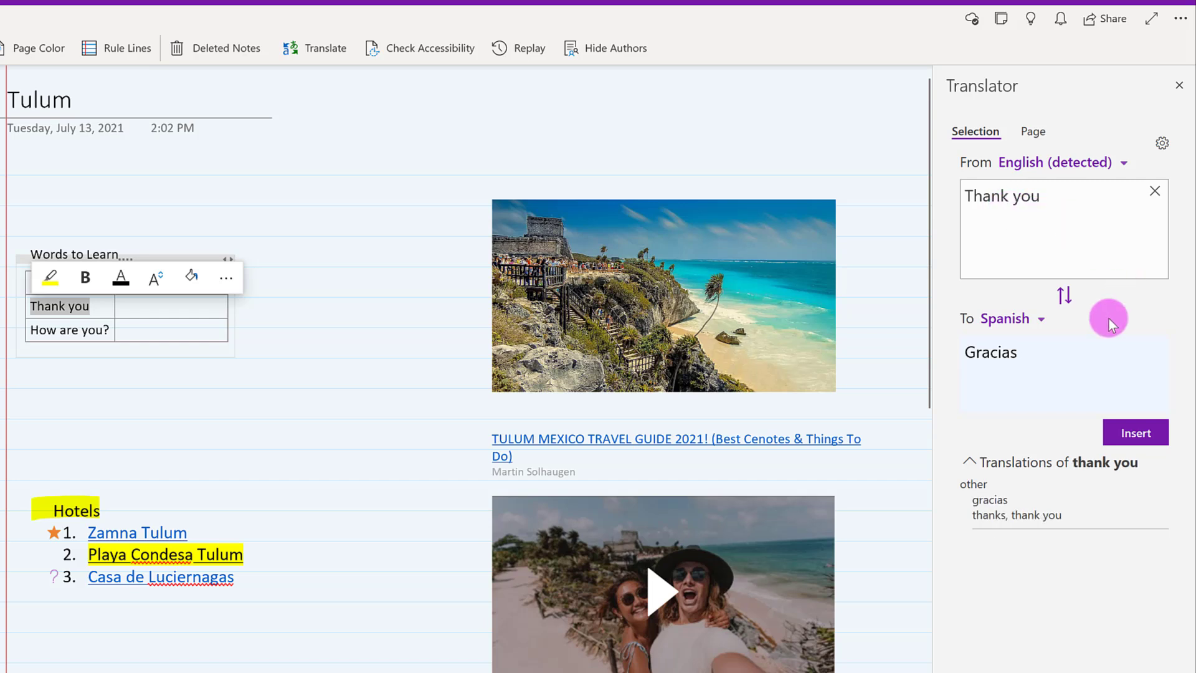
left_click(1127, 433)
left_click(195, 313)
left_click(1100, 439)
left_click_drag(112, 329, 38, 319)
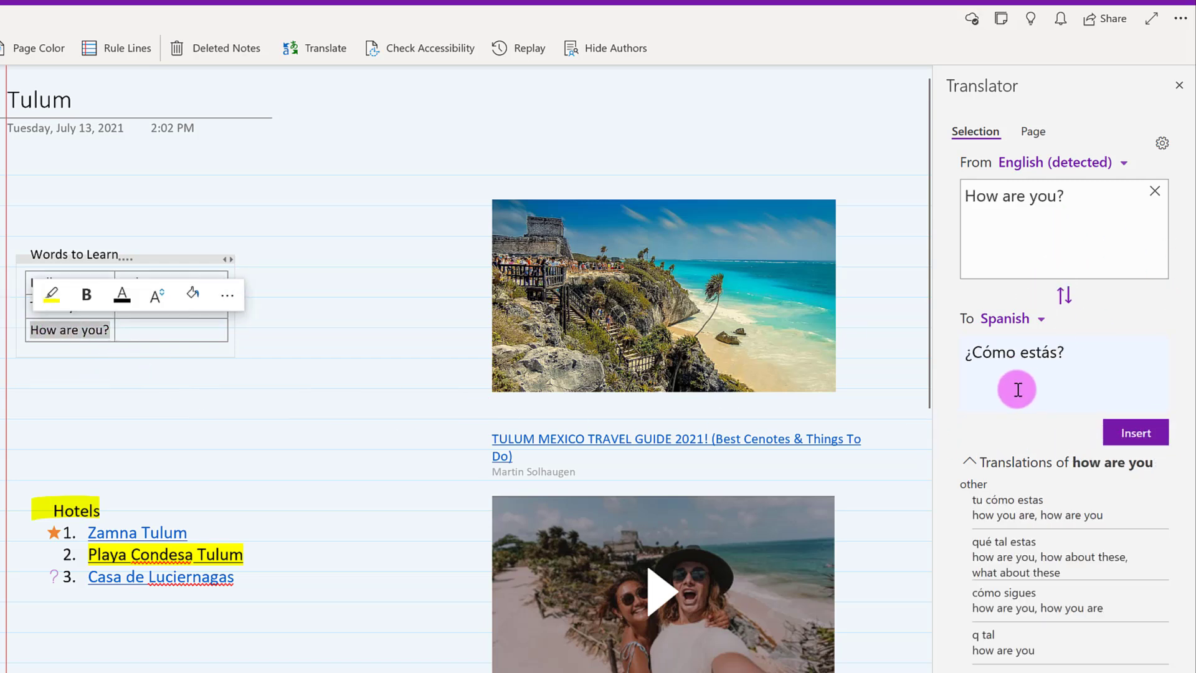
left_click(141, 334)
left_click(1140, 434)
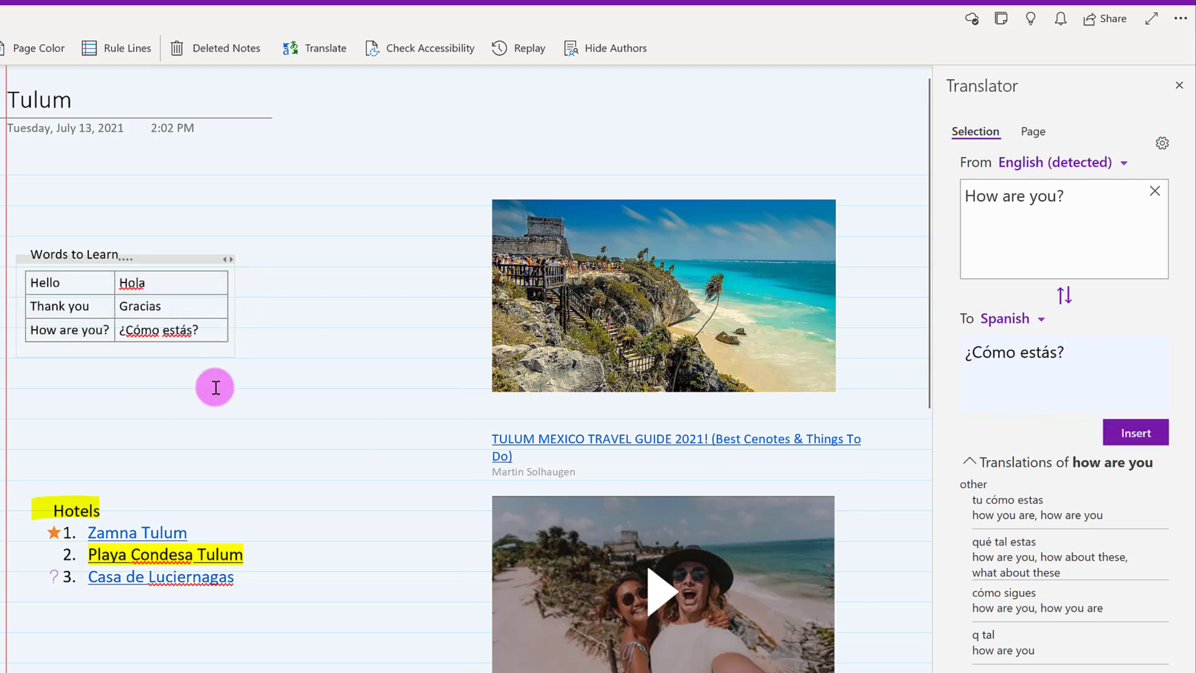
Select the Mayan jungle tour paragraph under Things to DO! to see its Spanish translation, then deselect it
scroll(207, 399, "down", 8)
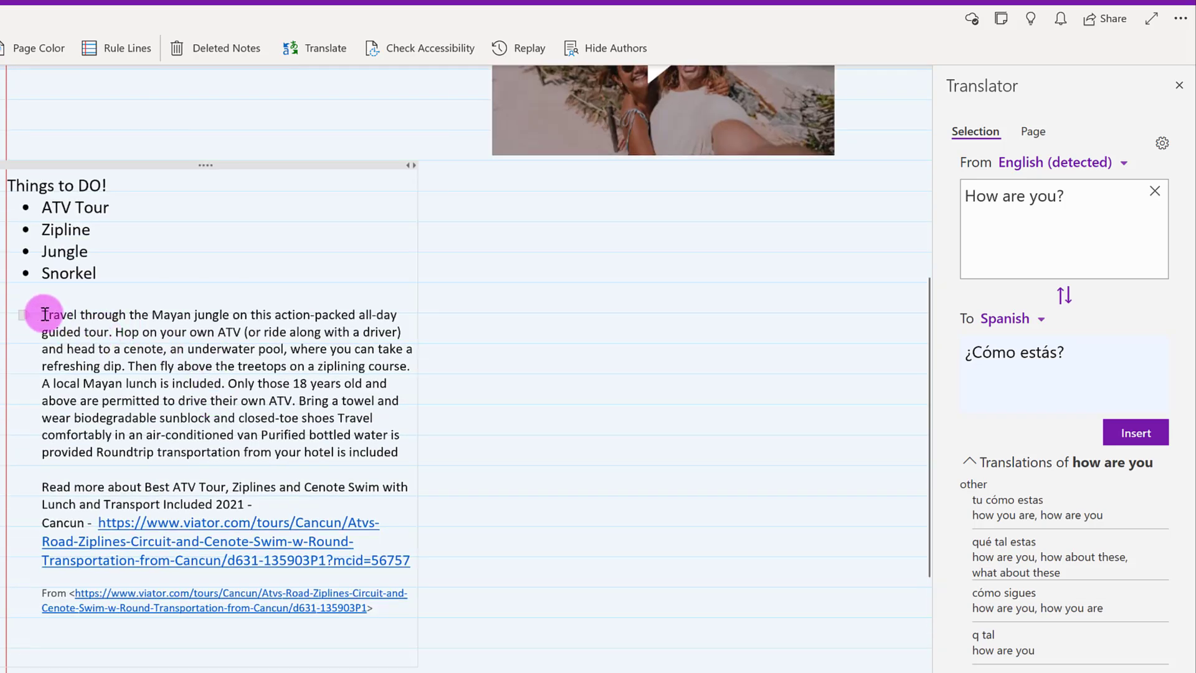
left_click_drag(43, 314, 344, 471)
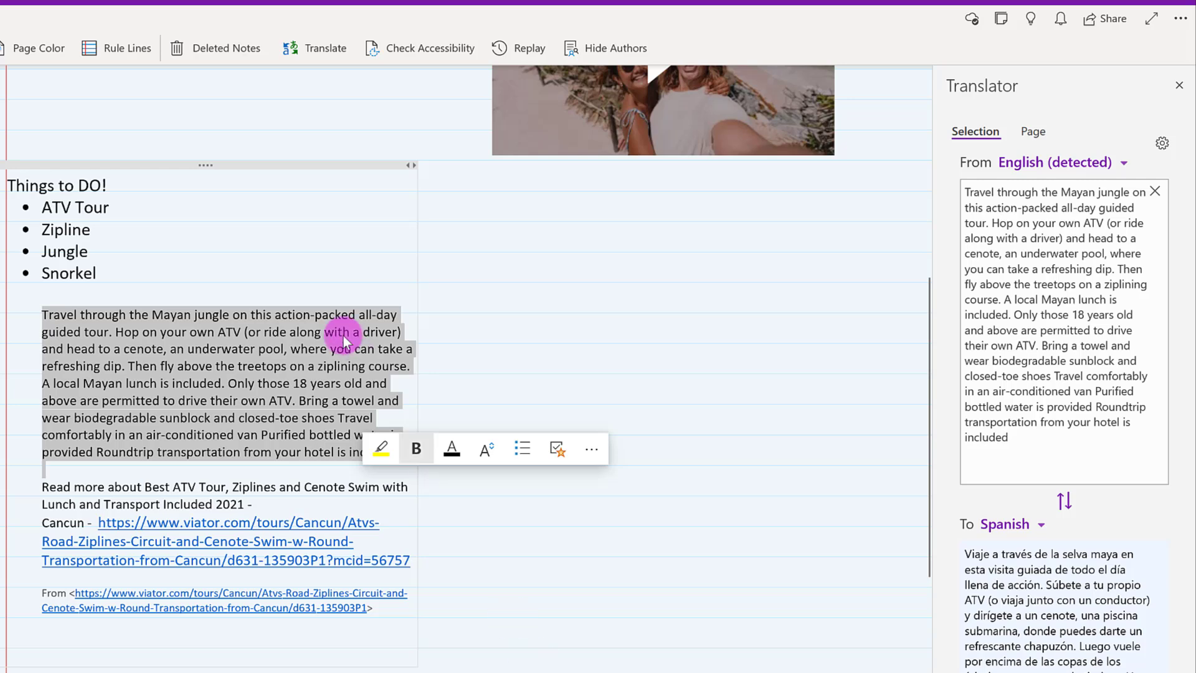
left_click(190, 242)
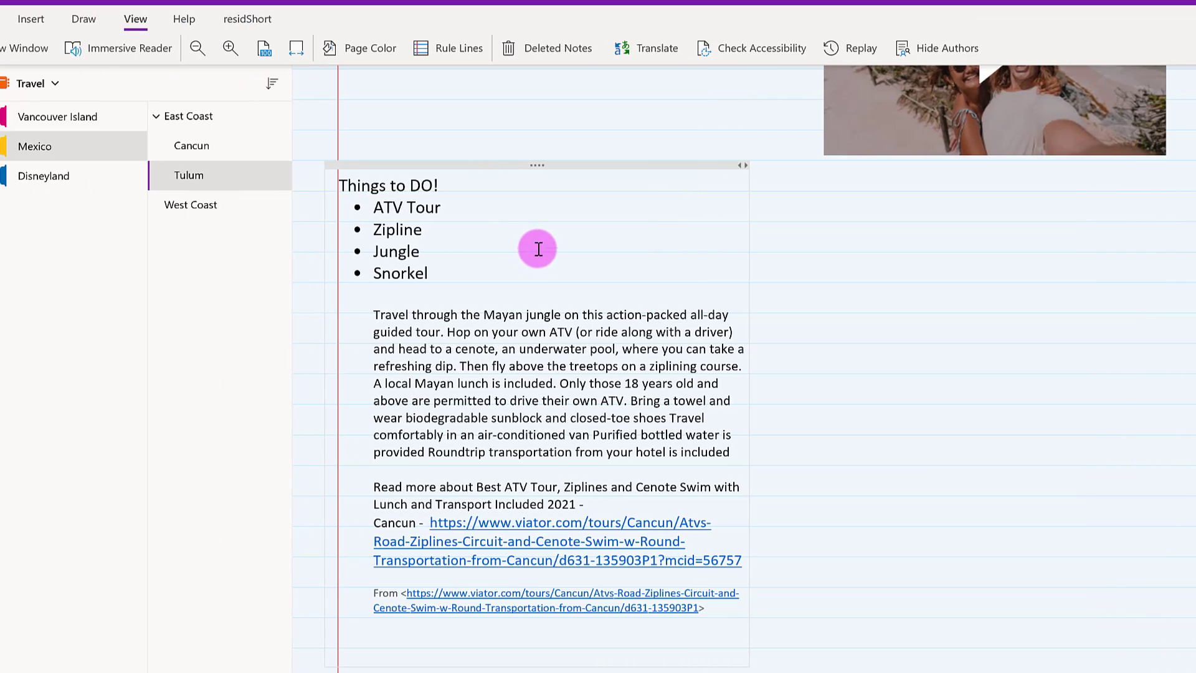
Scroll back to the top of the Tulum page
scroll(538, 249, "up", 8)
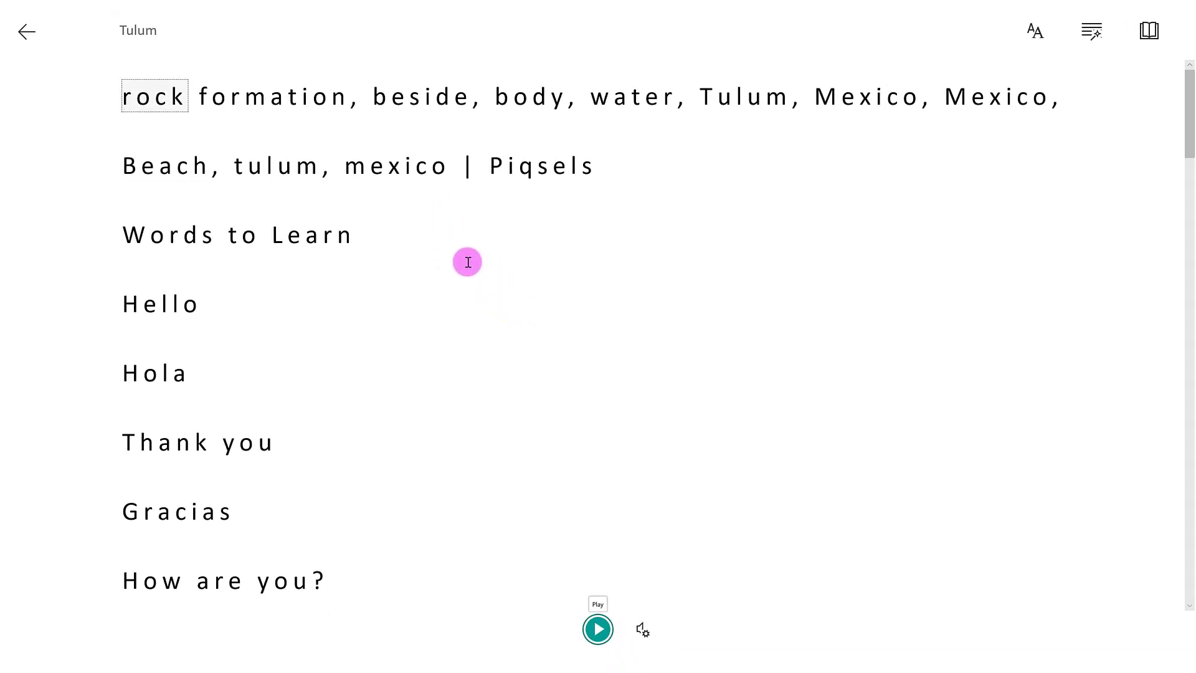
left_click(152, 100)
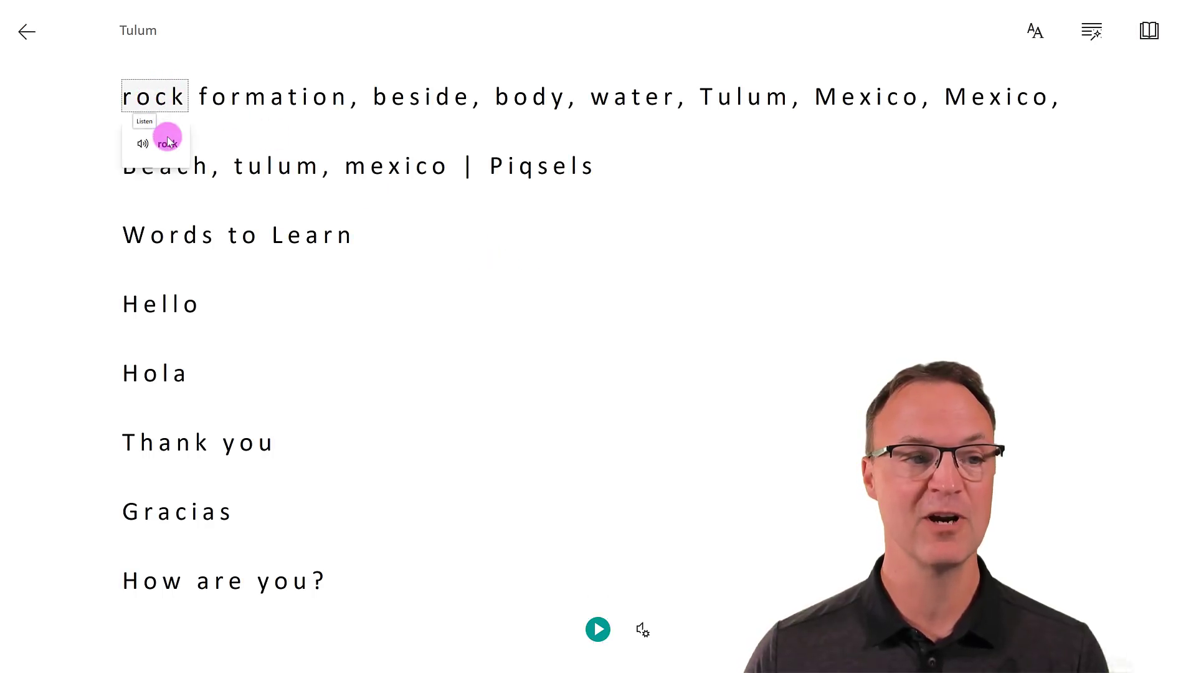
left_click(168, 146)
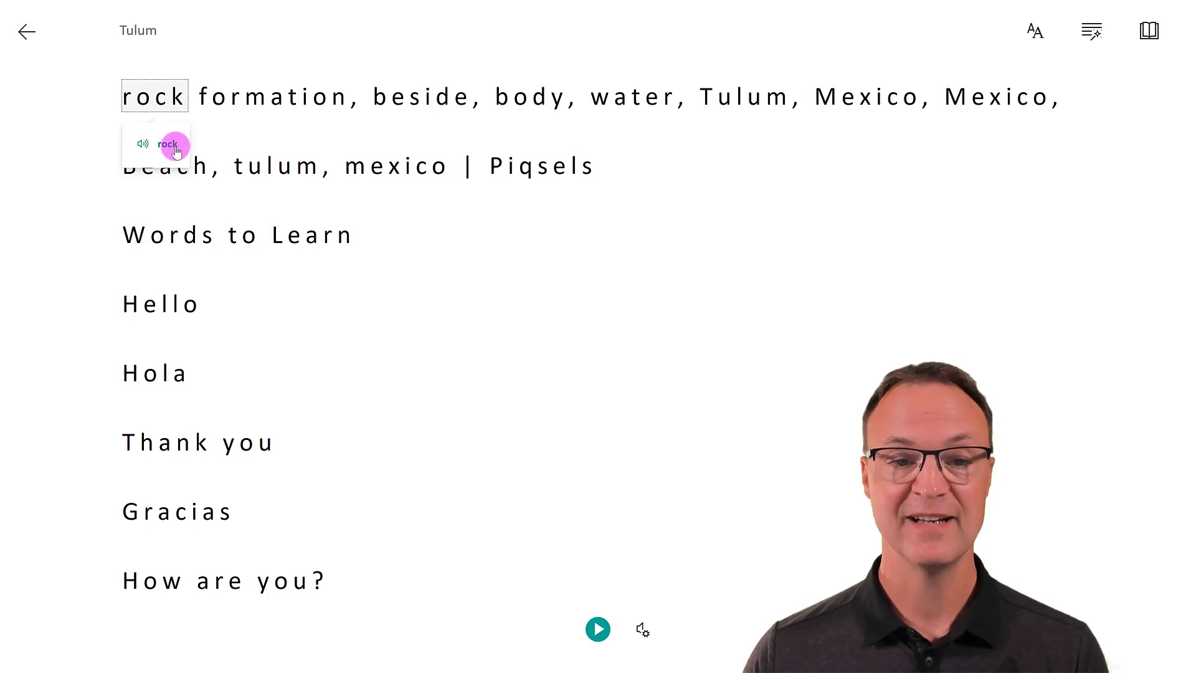
left_click(270, 96)
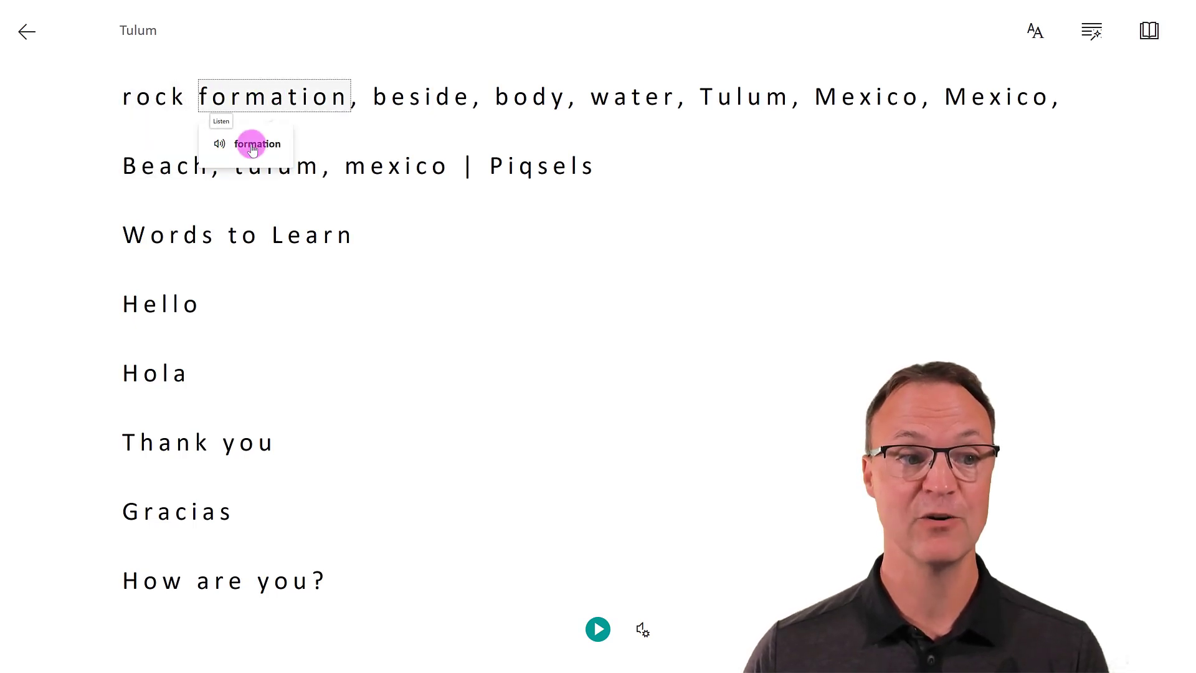
left_click(252, 149)
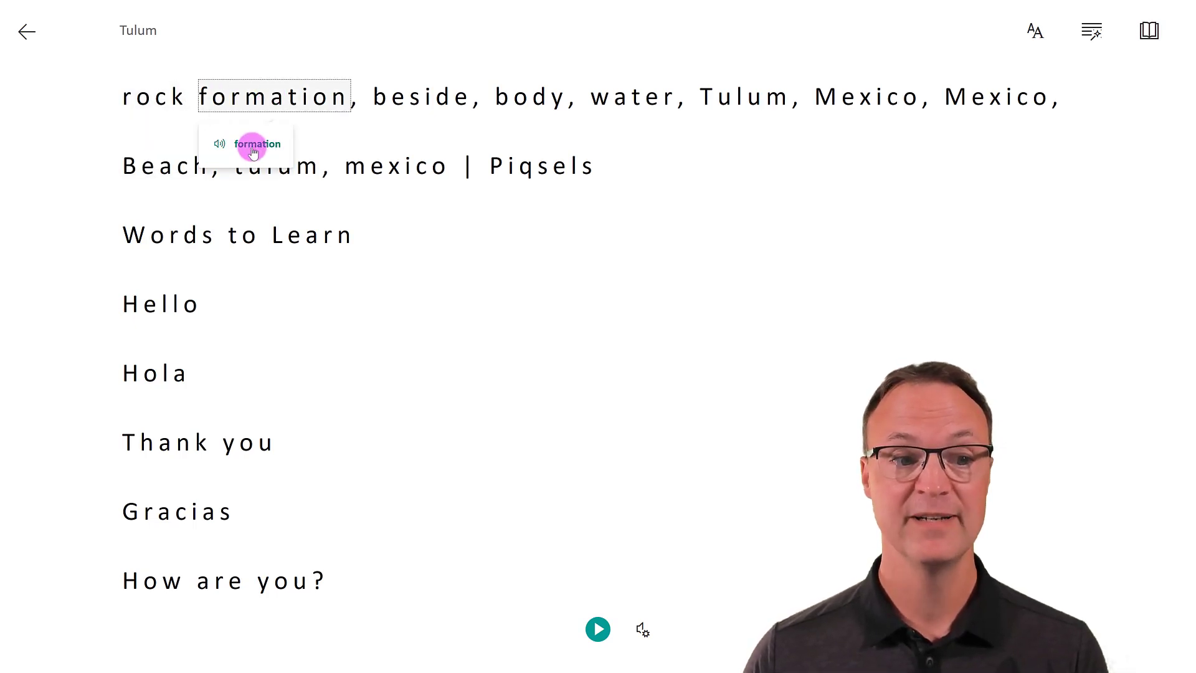
left_click(165, 109)
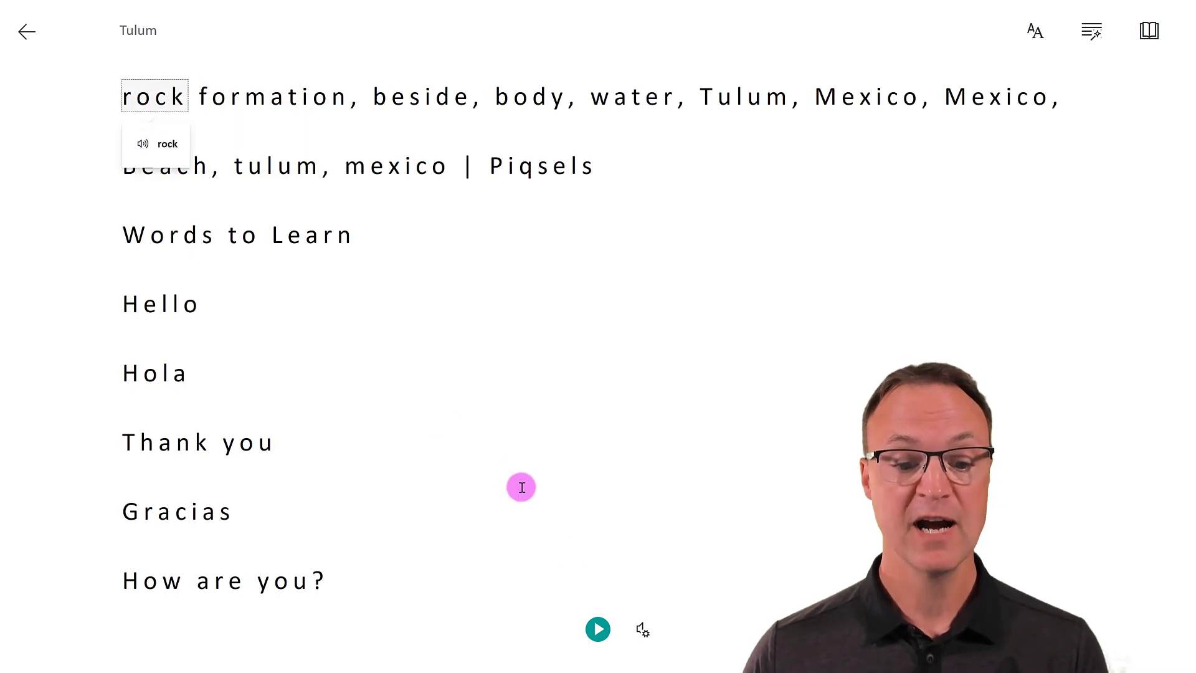
left_click(598, 642)
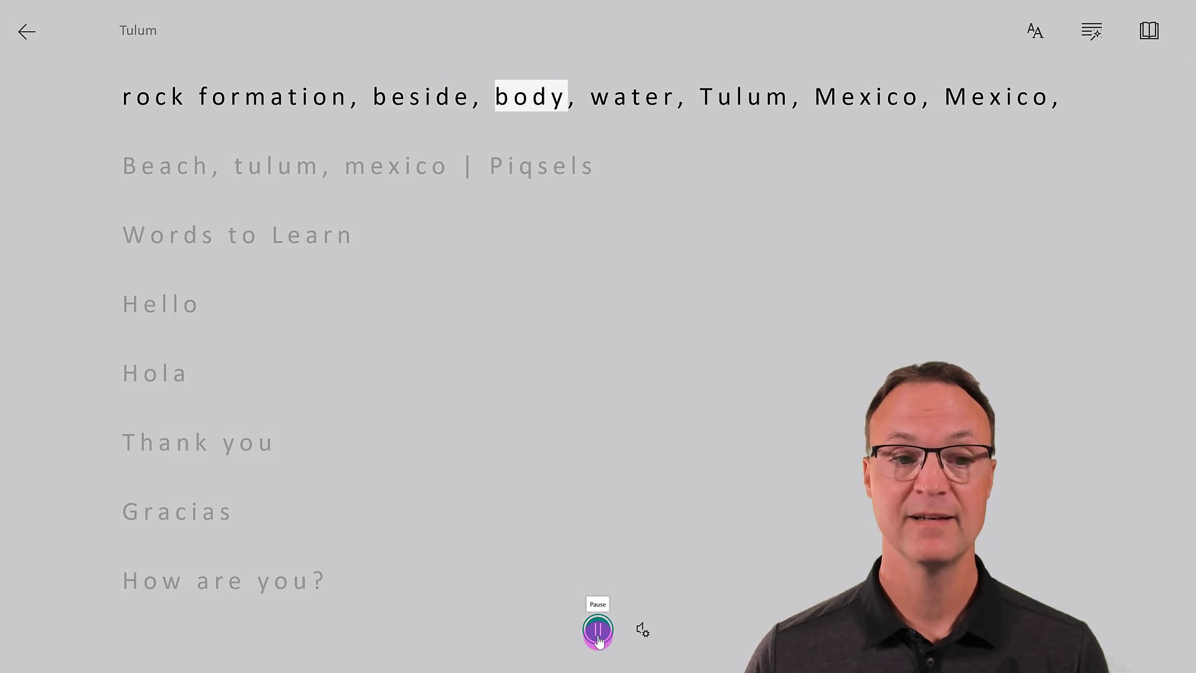
left_click(598, 640)
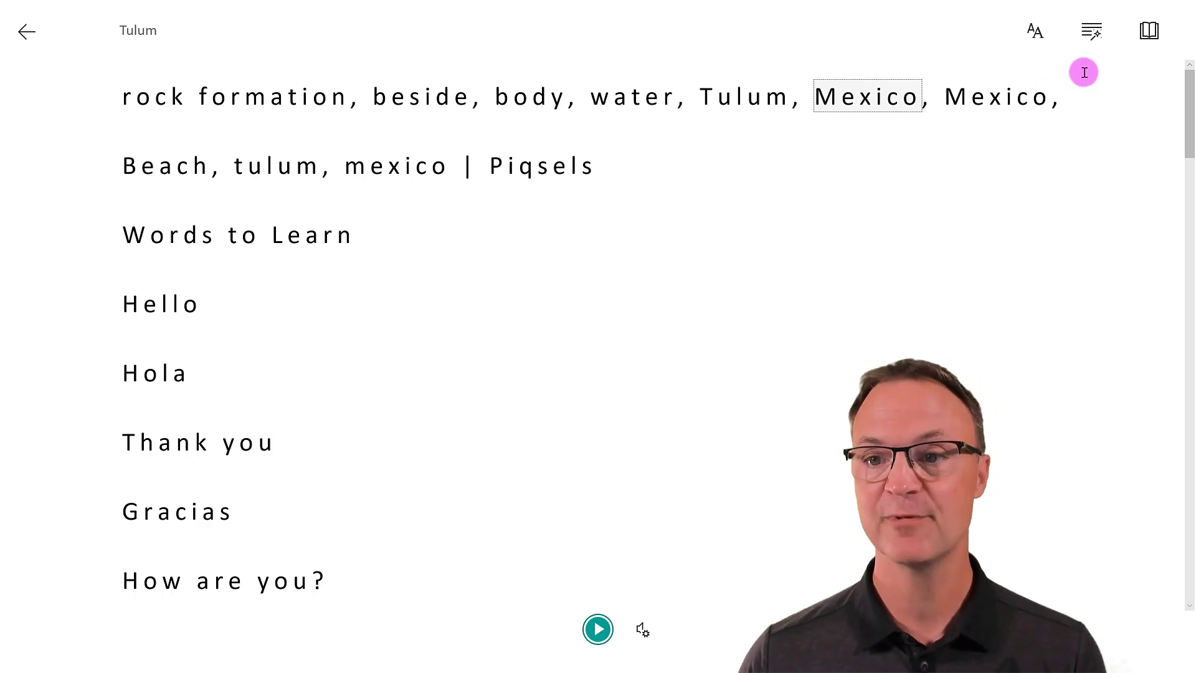
In Immersive Reader, toggle noun and verb colouring on and off, then show voice speed and voice settings
left_click(1036, 36)
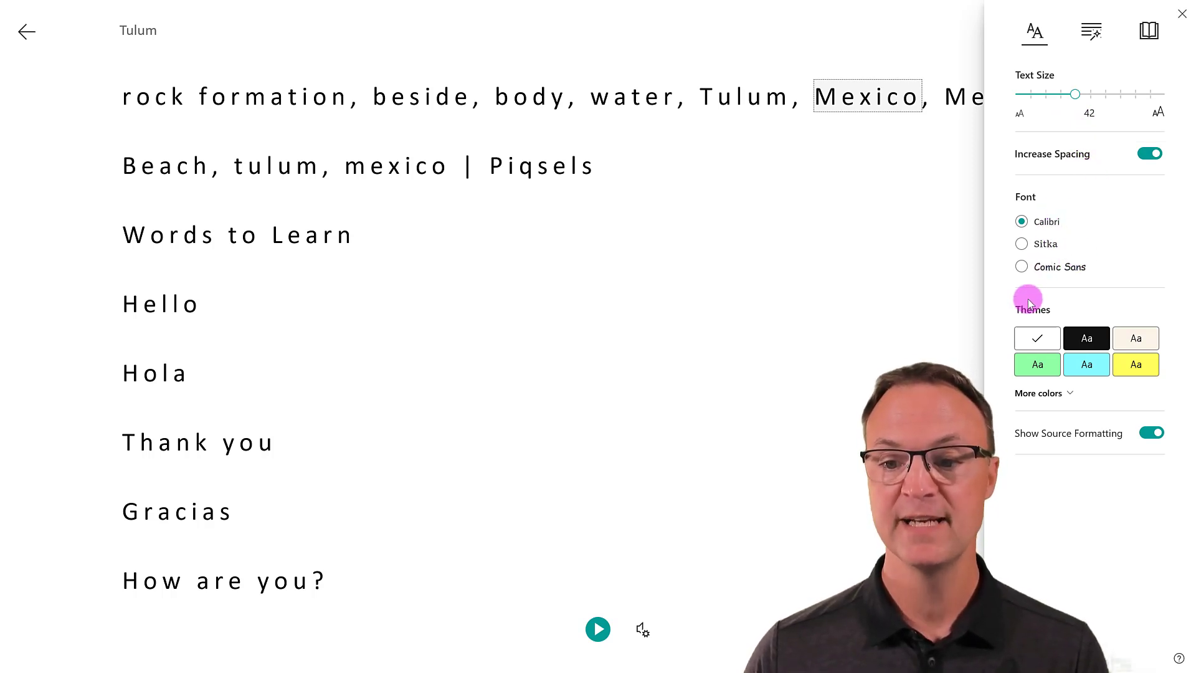
left_click(1091, 31)
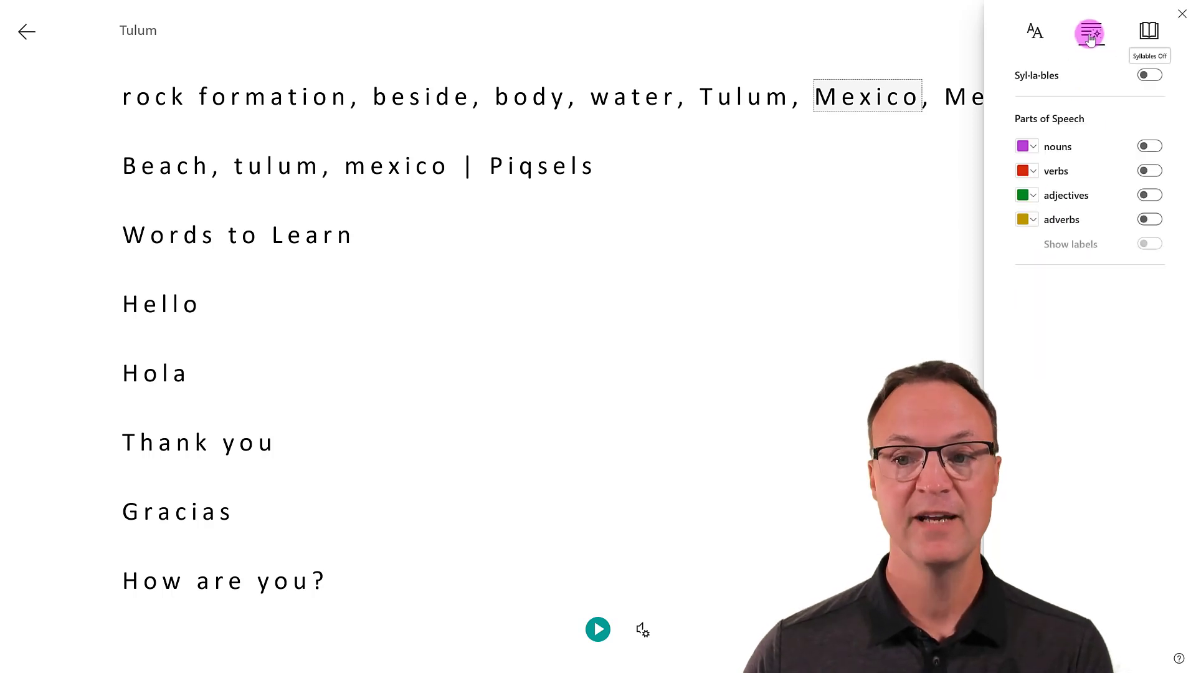
left_click(1150, 148)
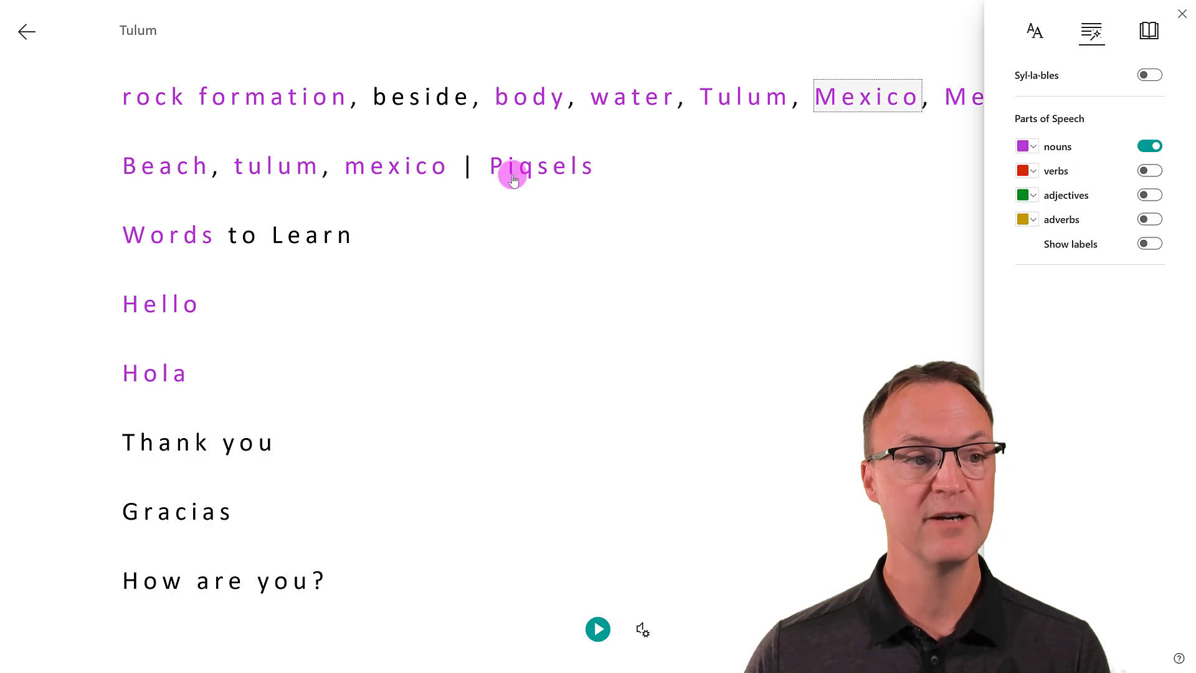
left_click(1148, 147)
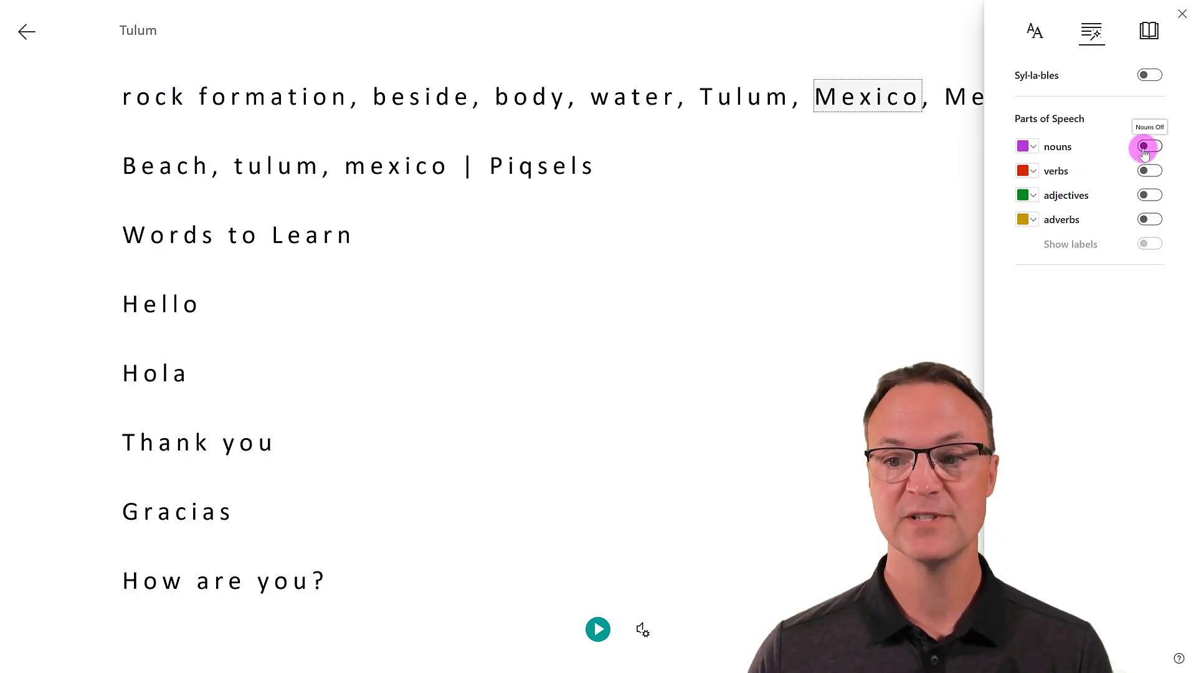
left_click(1150, 173)
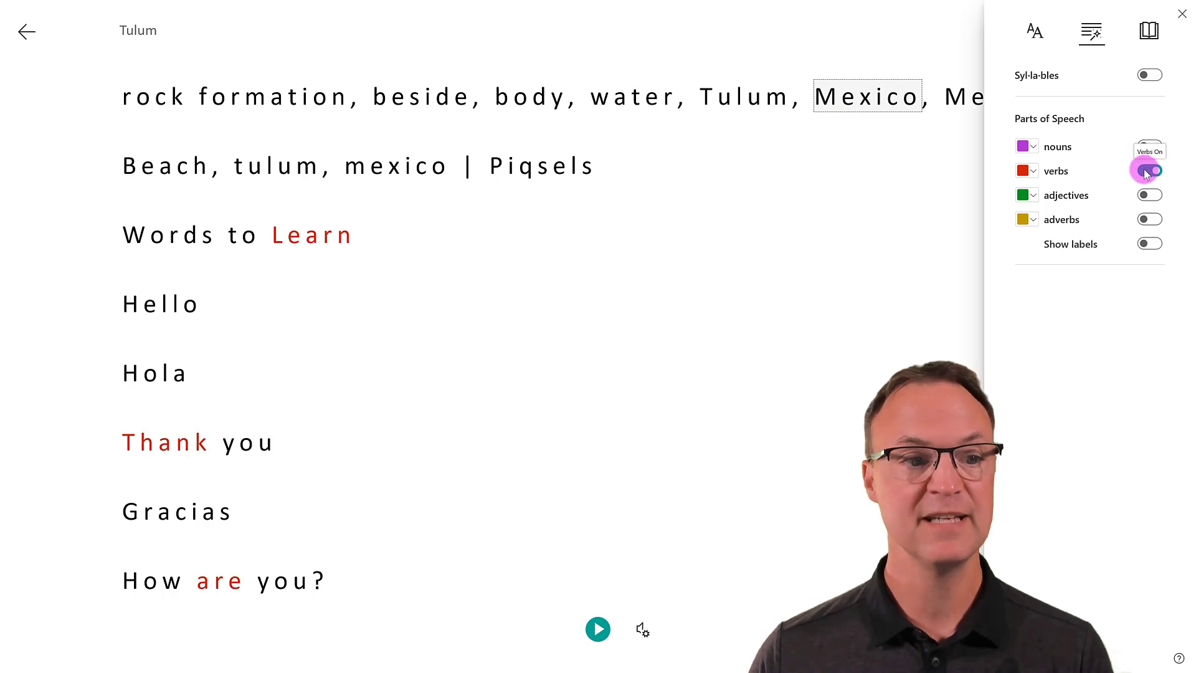
left_click(1148, 173)
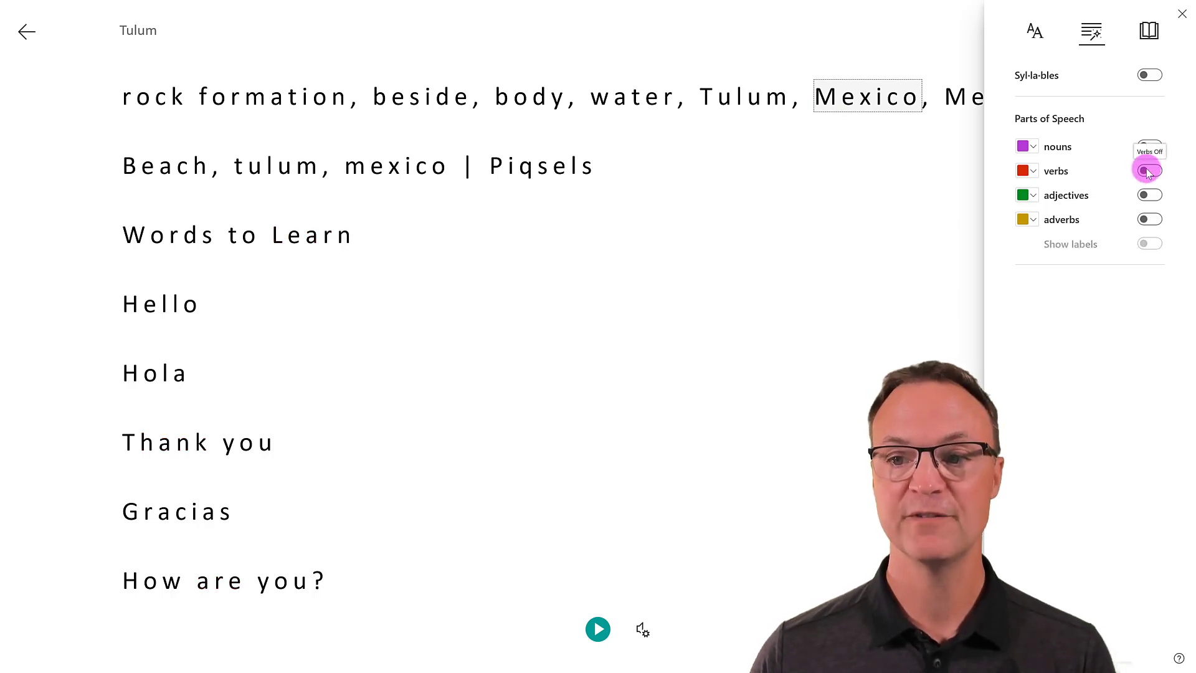
left_click(1146, 34)
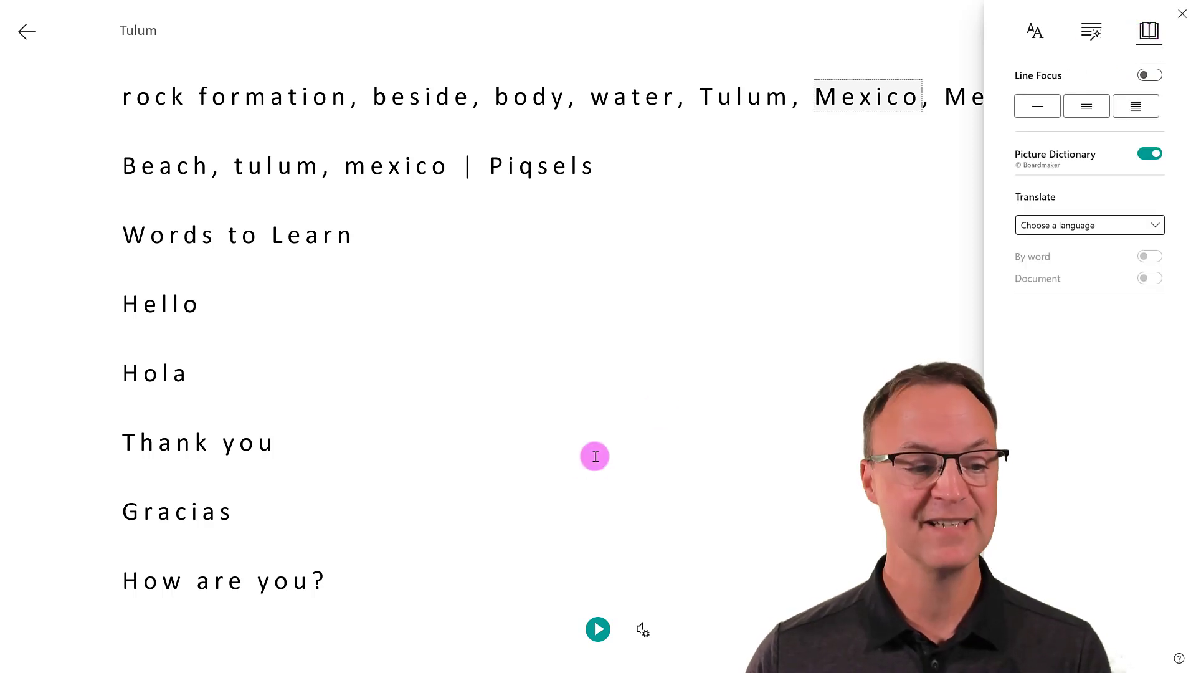
left_click(644, 630)
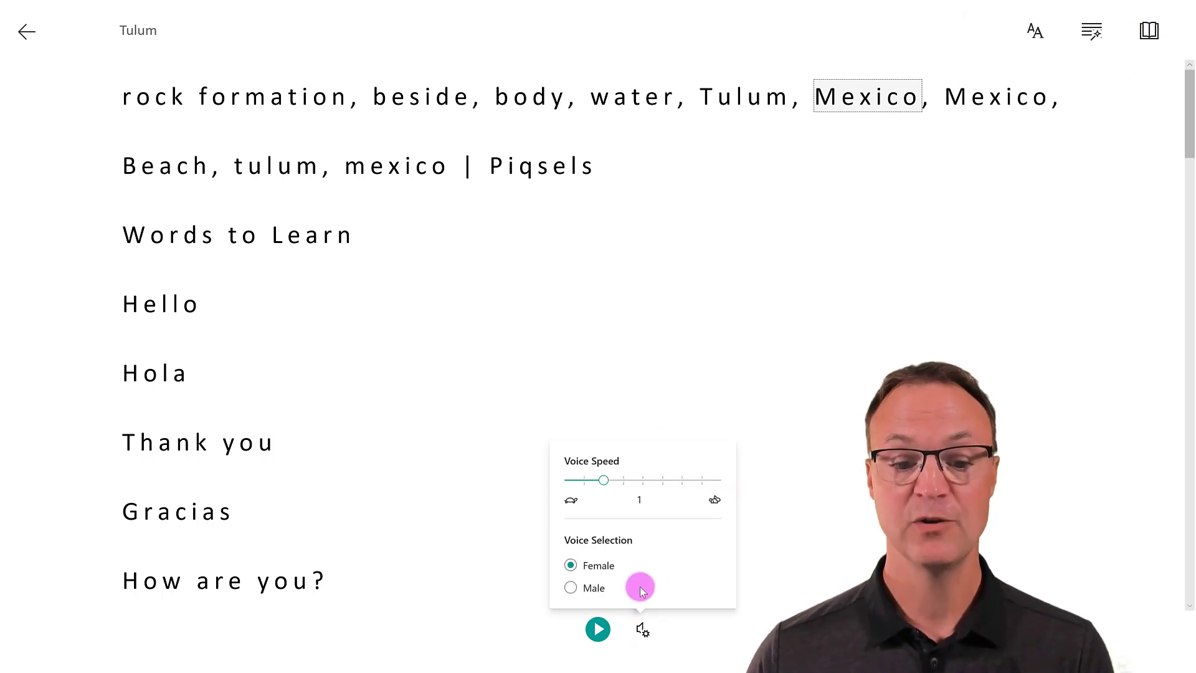
Look up 'Travel' in the picture dictionary, then read the Mayan jungle tour paragraph aloud and pause
left_click(592, 311)
scroll(419, 363, "down", 10)
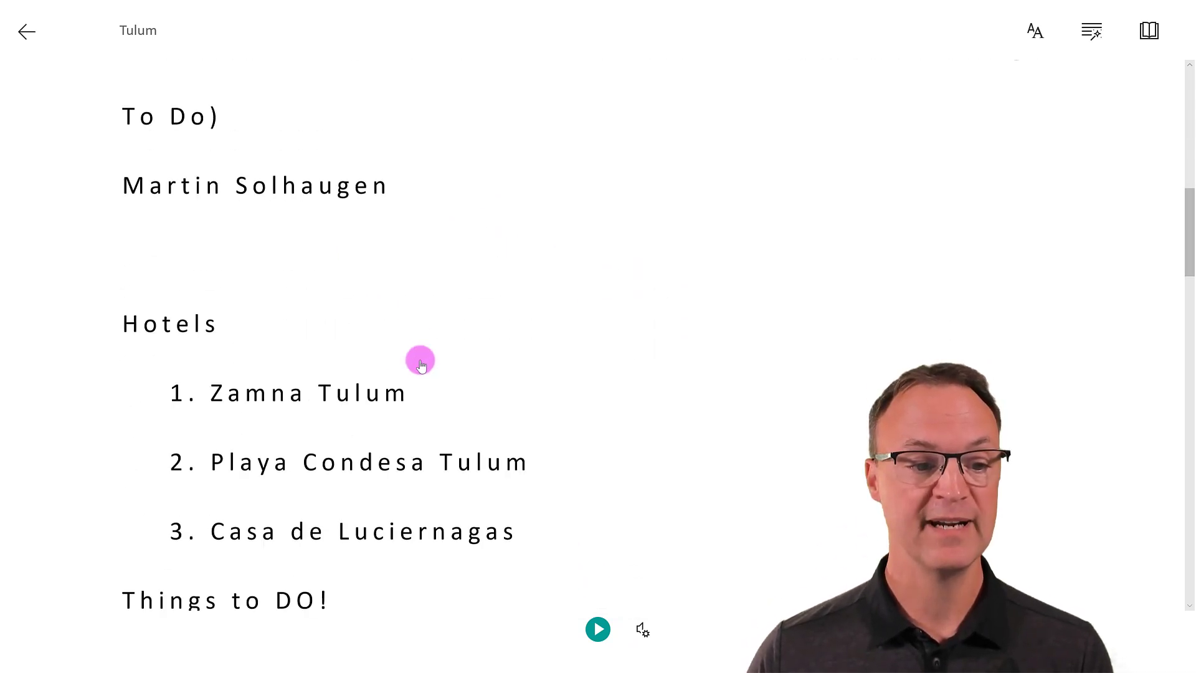
scroll(421, 359, "down", 6)
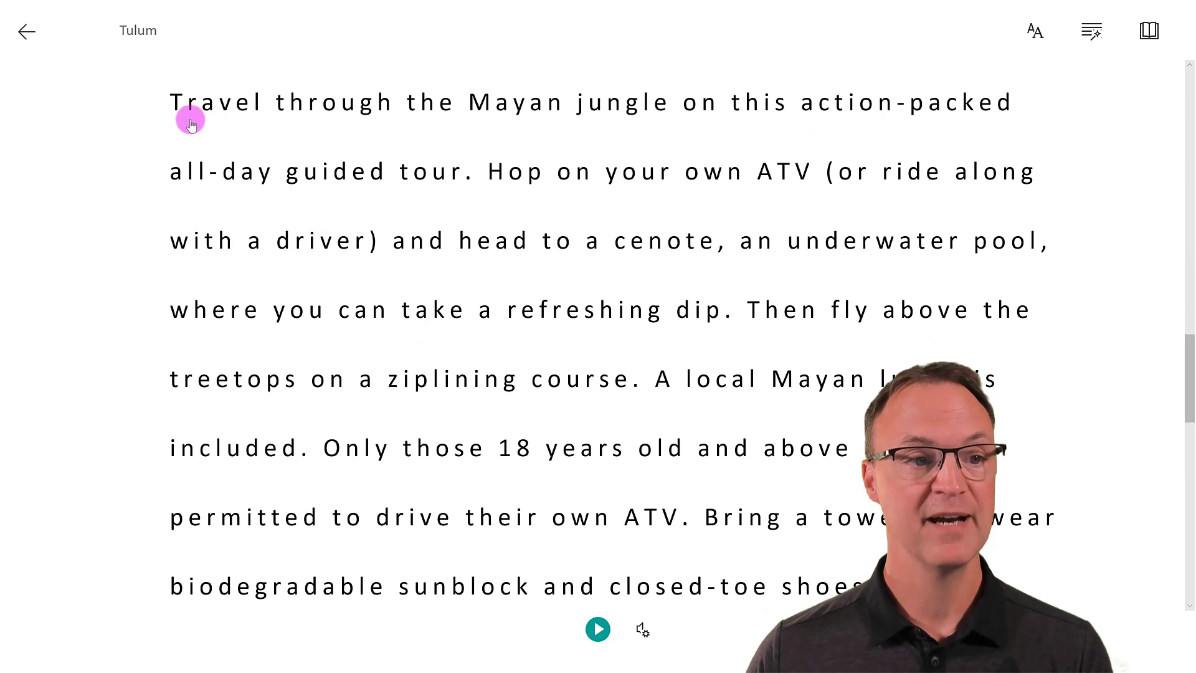
left_click(172, 105)
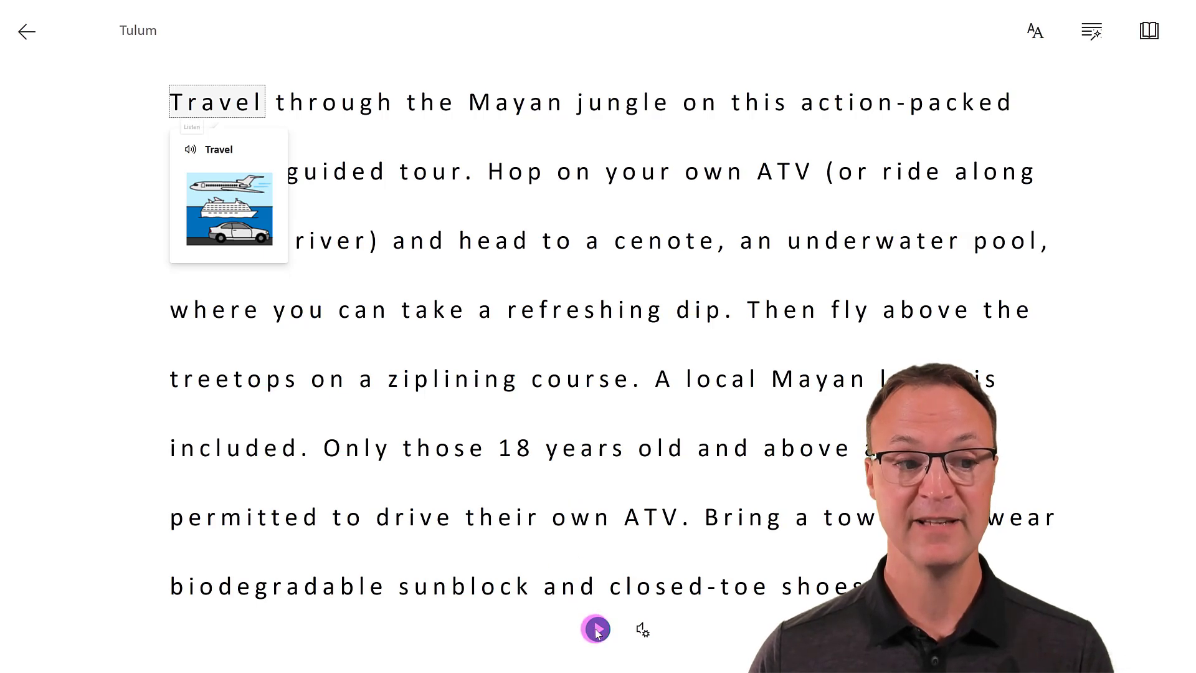
left_click(597, 631)
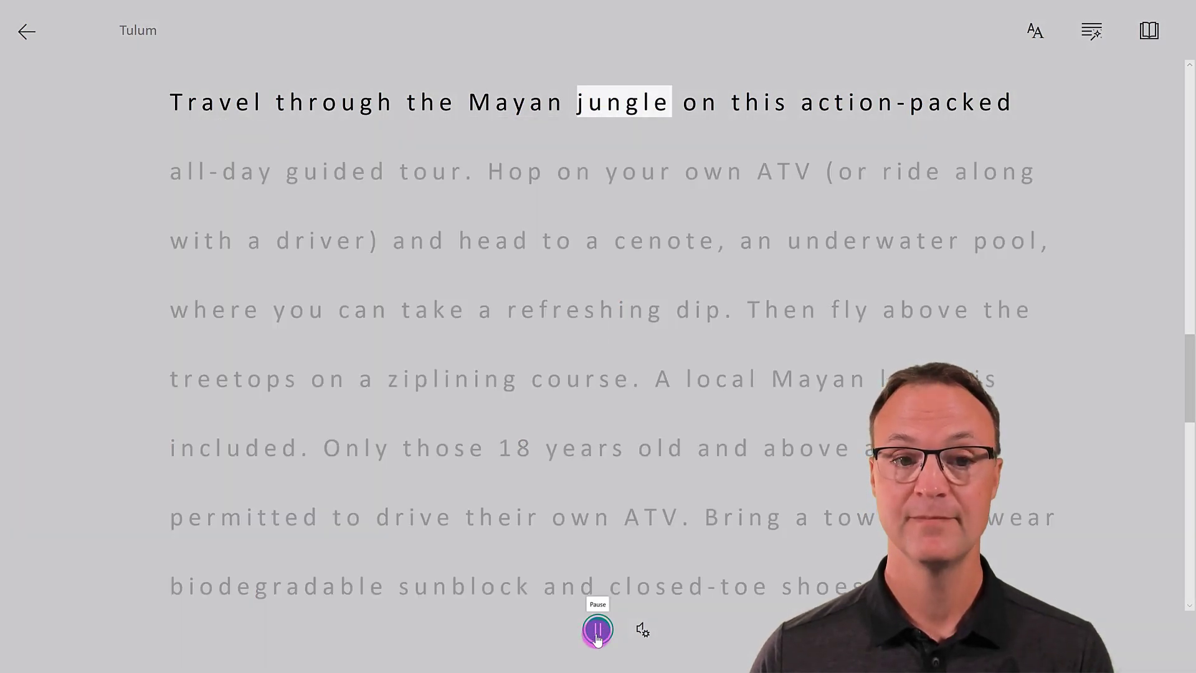
left_click(597, 631)
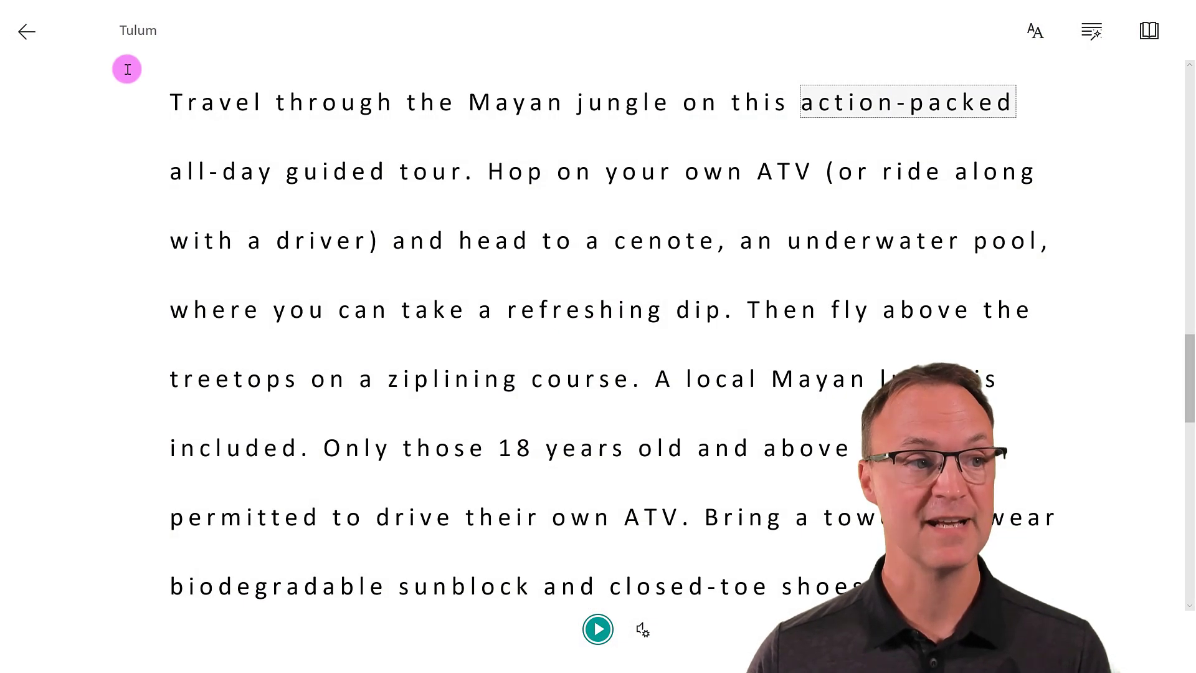
Leave Immersive Reader and add a new page titled 'Research'
left_click(27, 32)
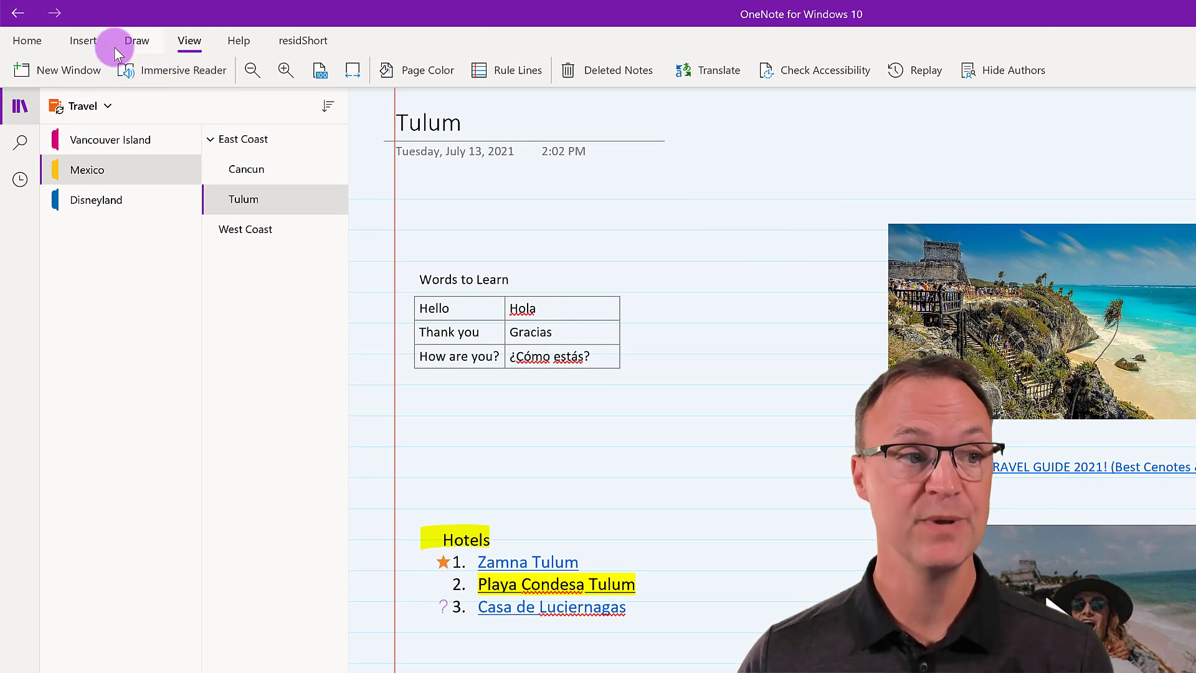
left_click(90, 46)
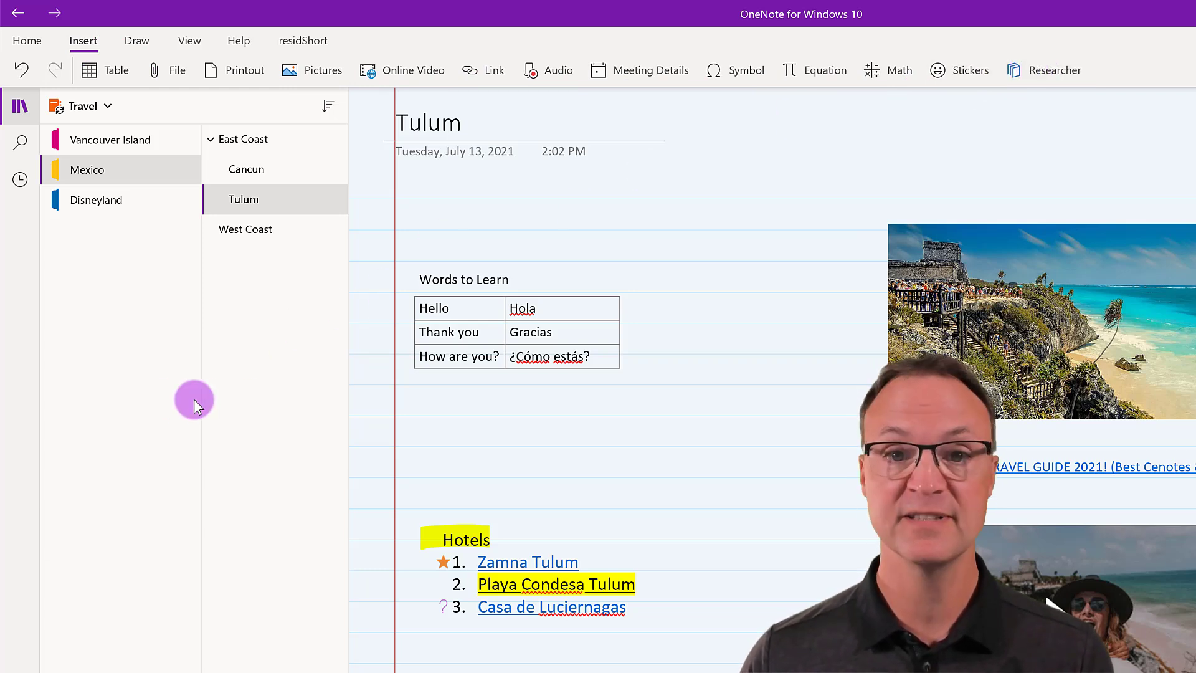
right_click(245, 327)
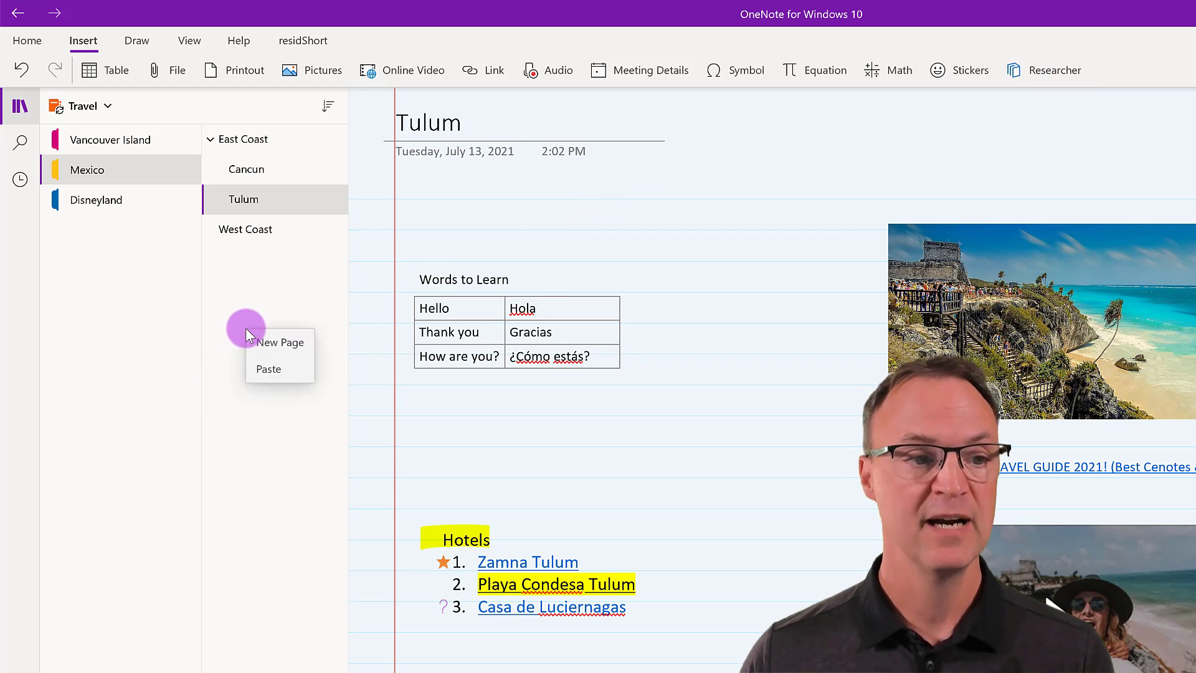
left_click(265, 348)
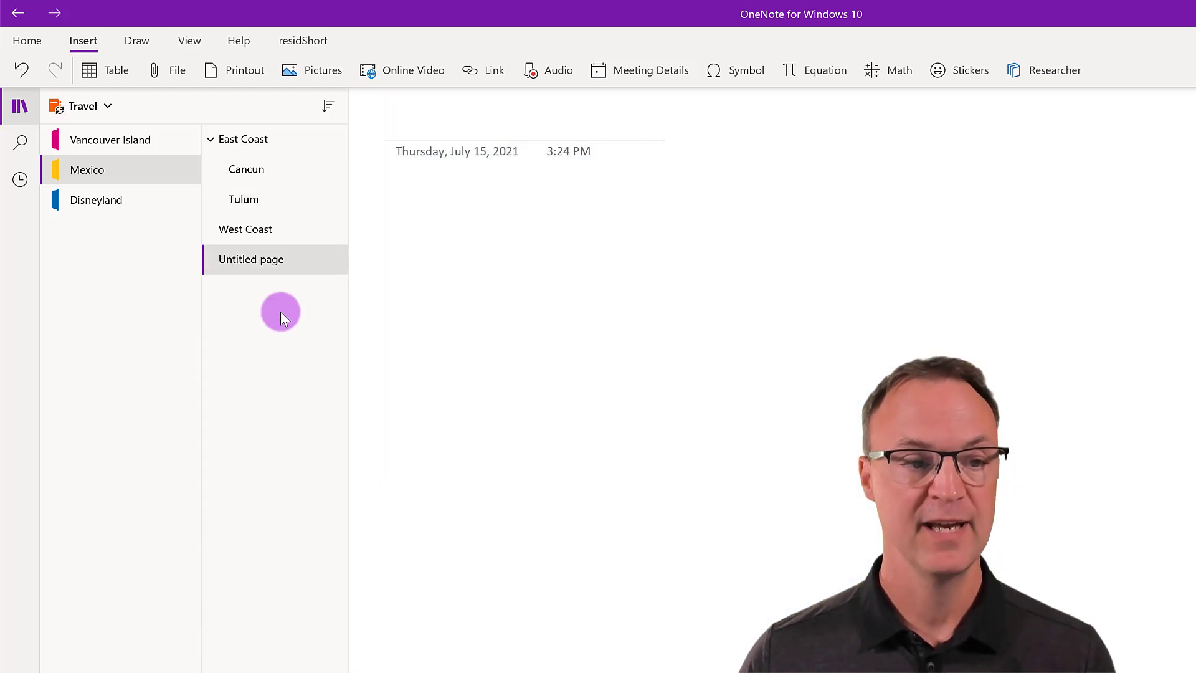
type("Resr")
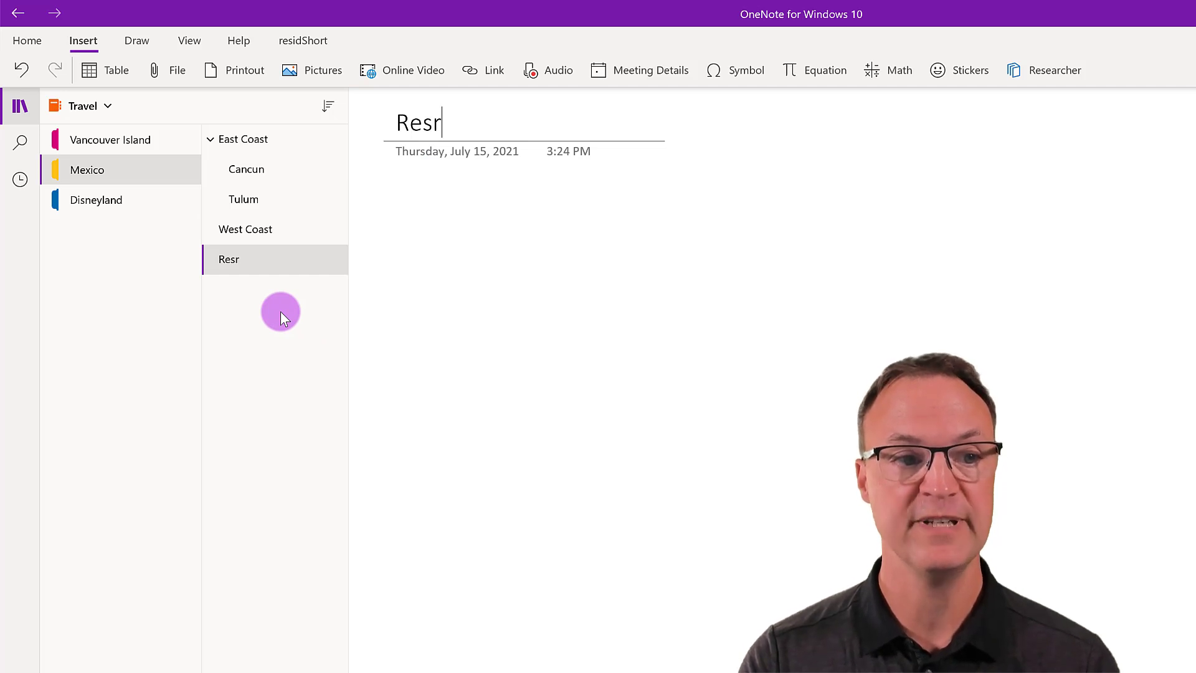
key("BackSpace")
type("earch")
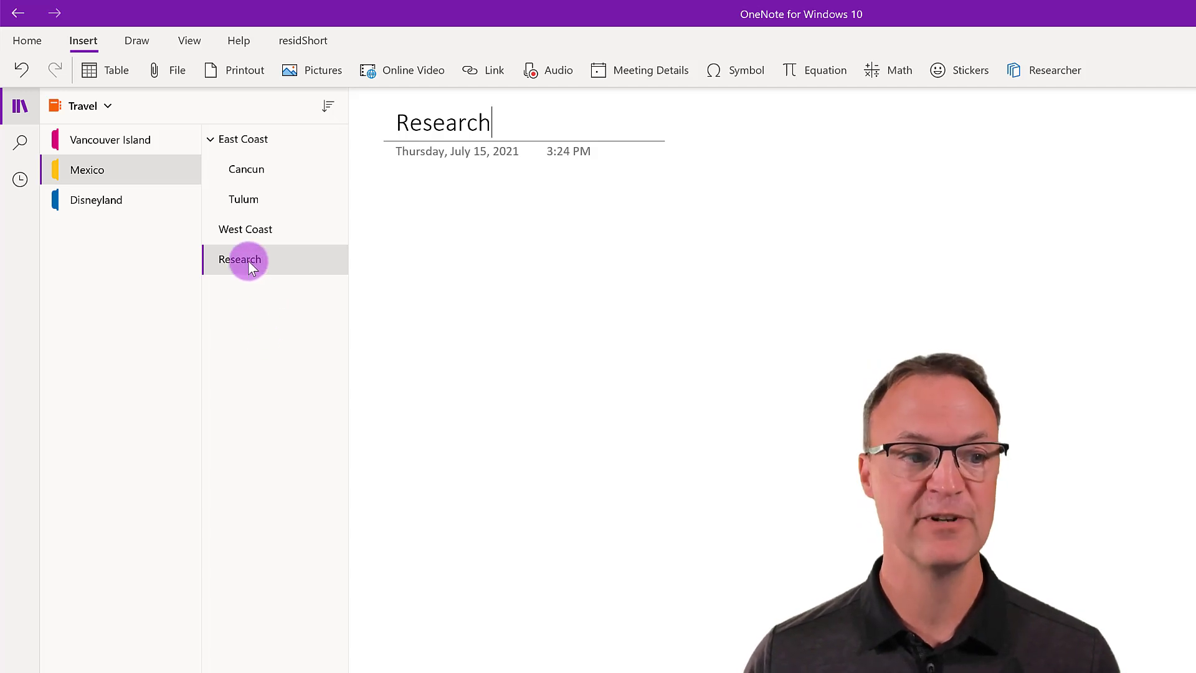
Move the Research page beneath Tulum and make it a subpage
left_click_drag(259, 226, 259, 222)
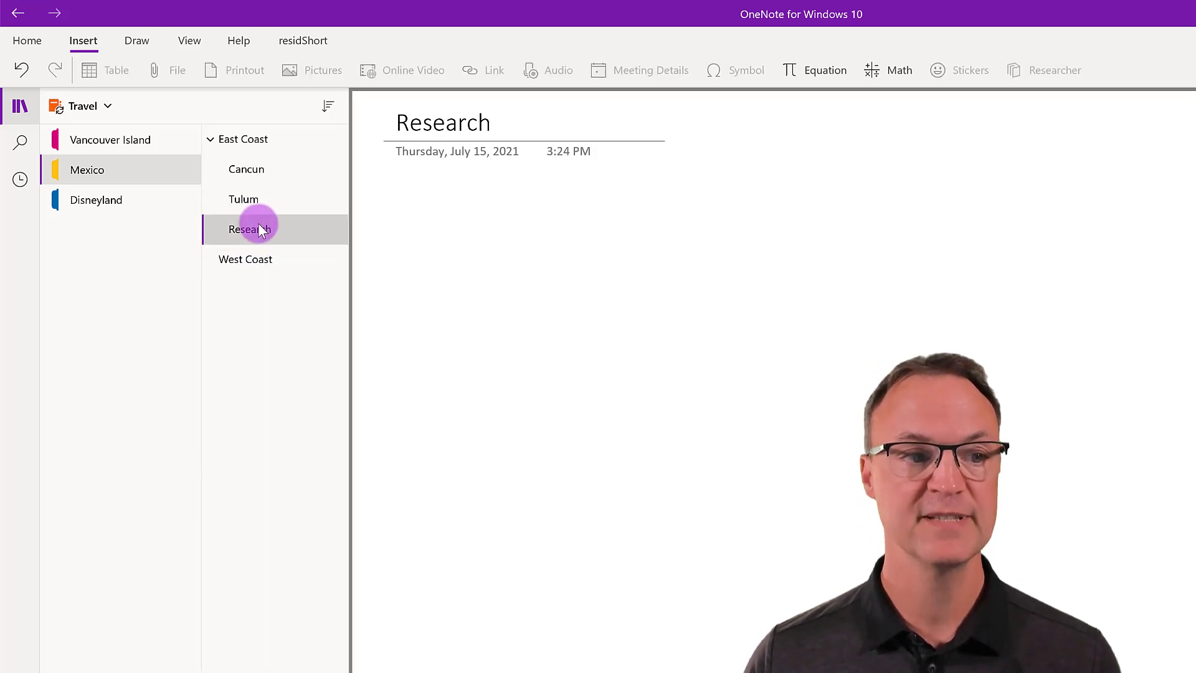
right_click(260, 230)
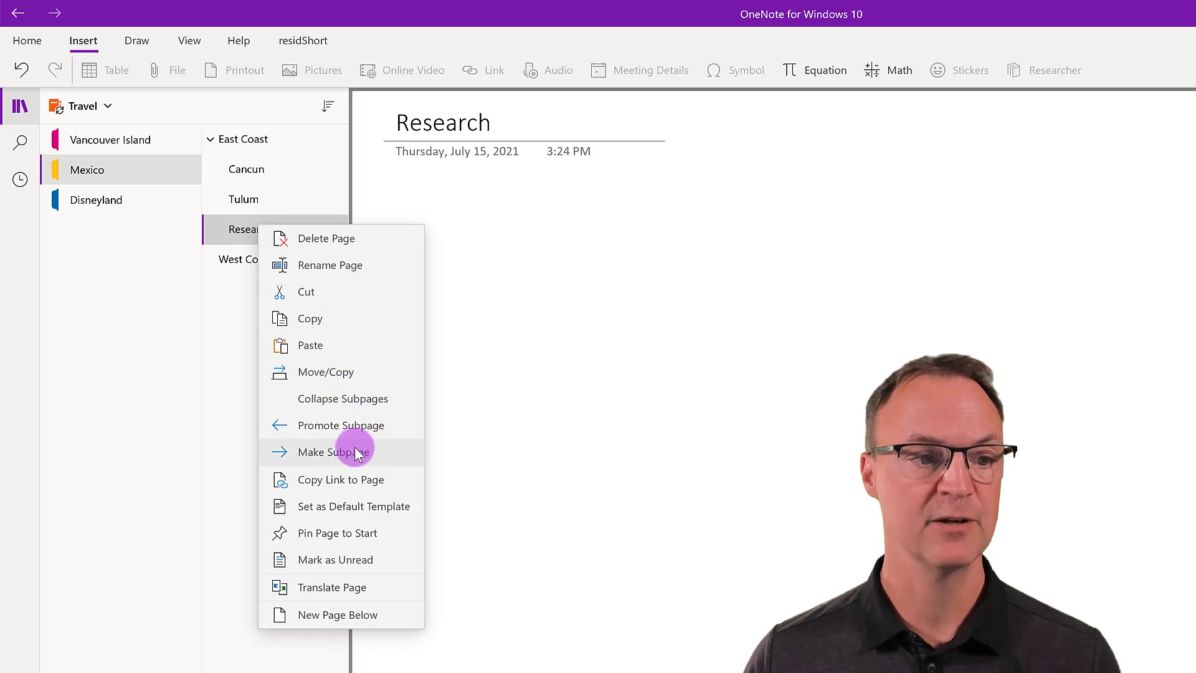
left_click(353, 451)
left_click(252, 200)
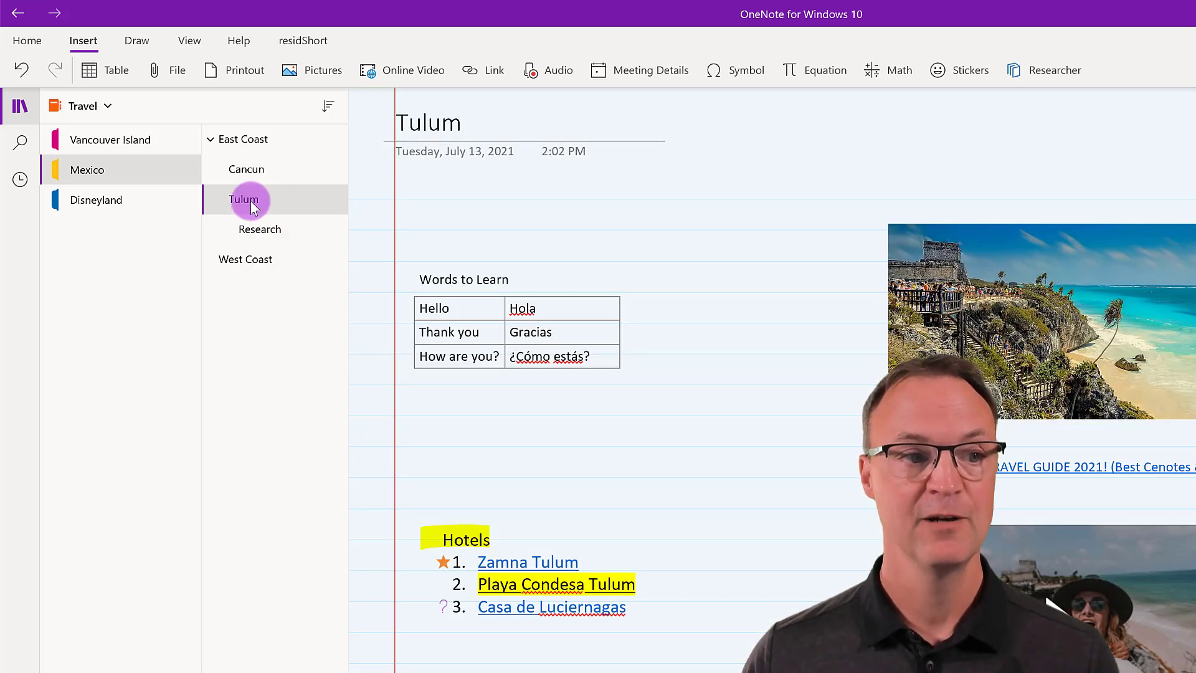
On the Research page, search Researcher for 'tulum'
left_click(264, 233)
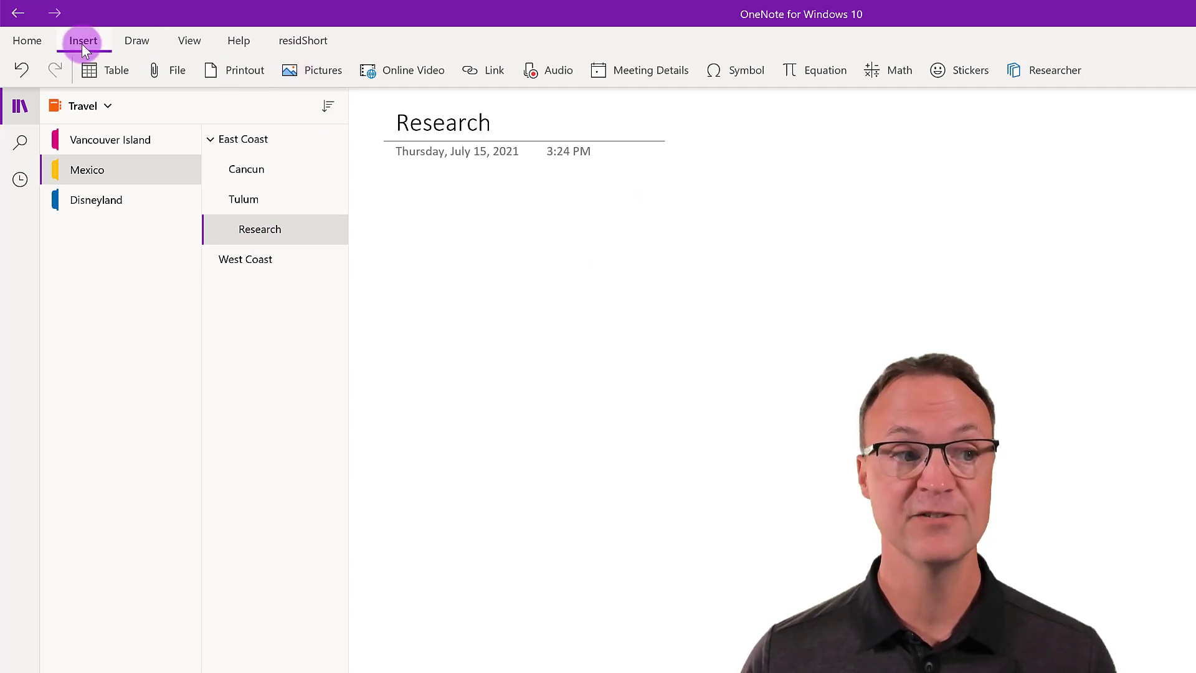
left_click(1057, 81)
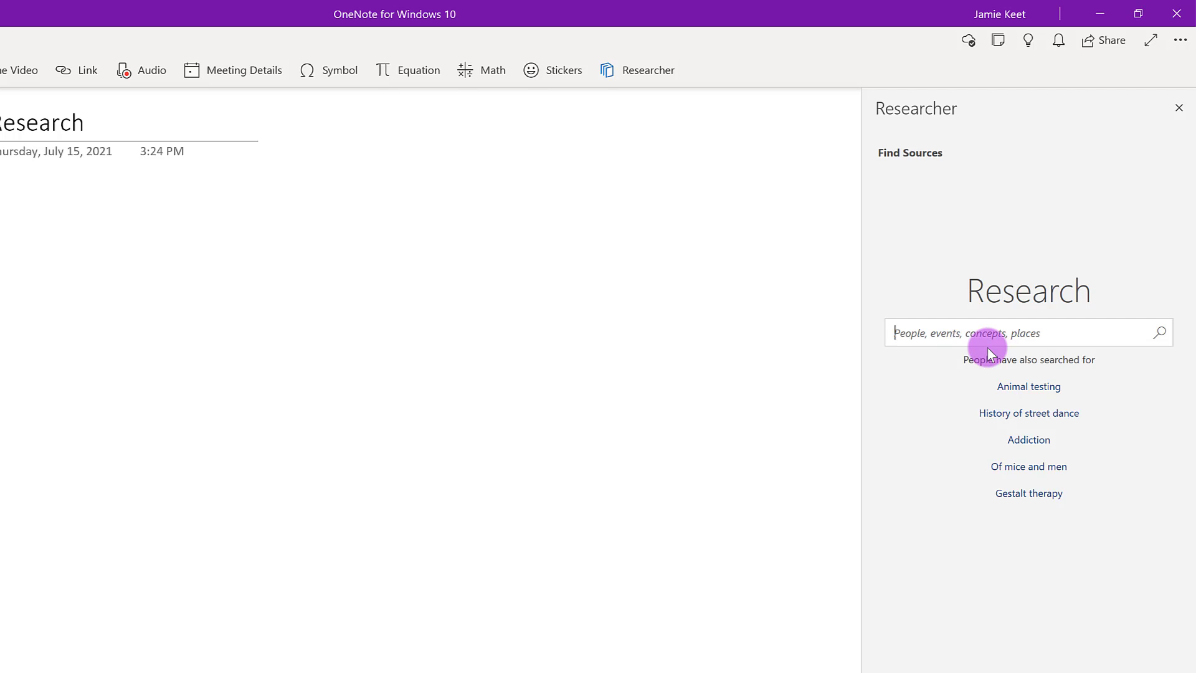
type("tul")
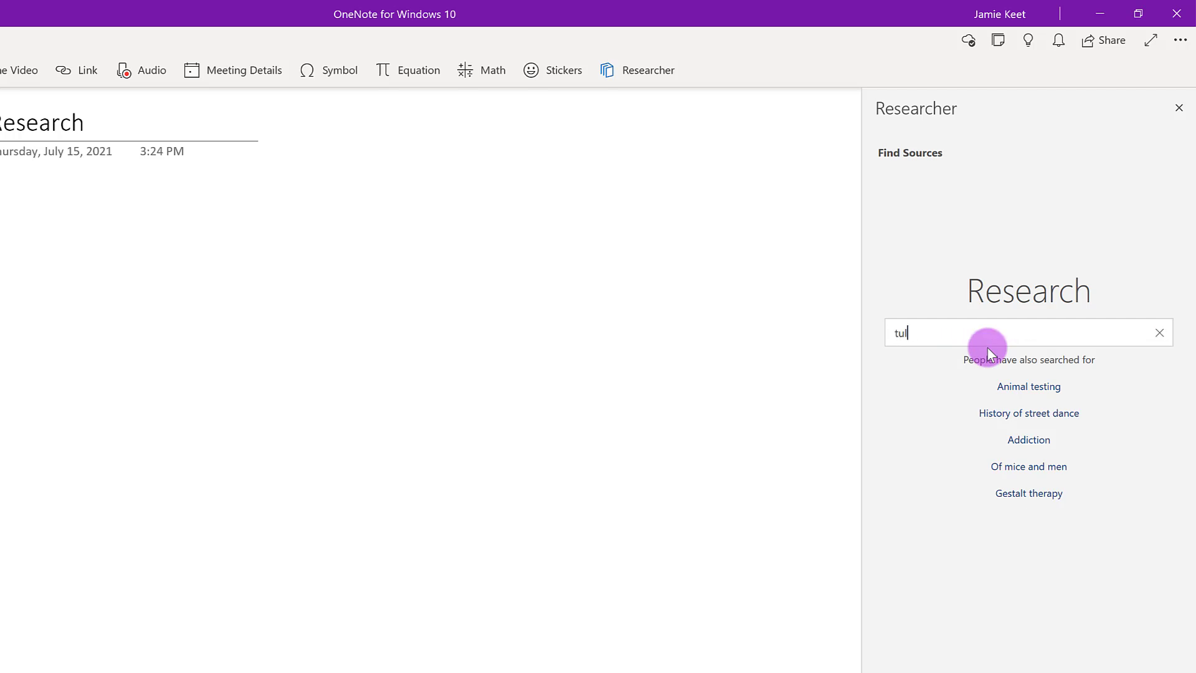
type("um")
key("Return")
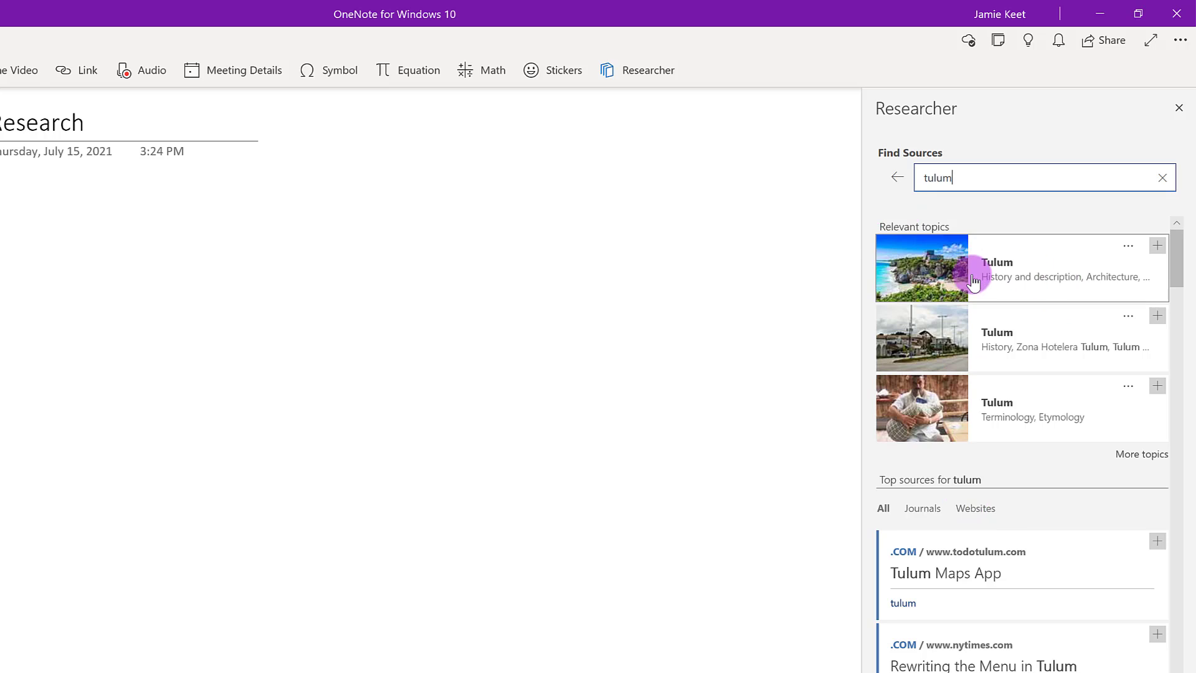
Filter the tulum sources by Journals, then Websites, then back to All
scroll(977, 444, "down", 4)
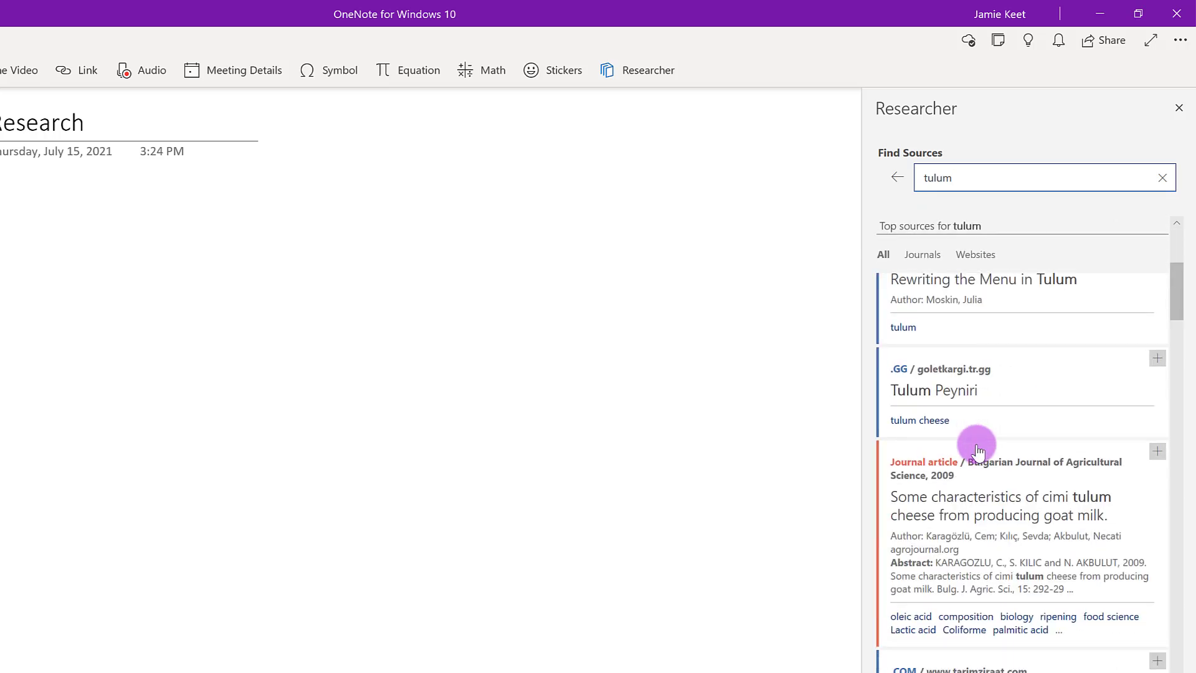
scroll(966, 459, "up", 4)
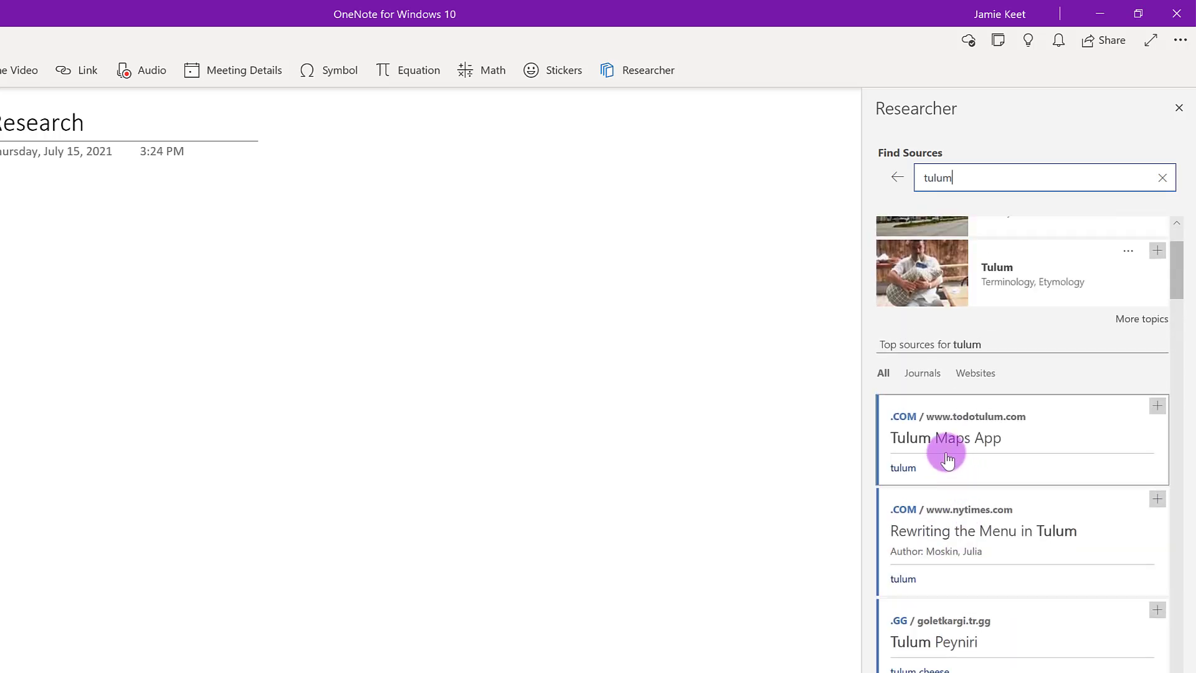
left_click(924, 376)
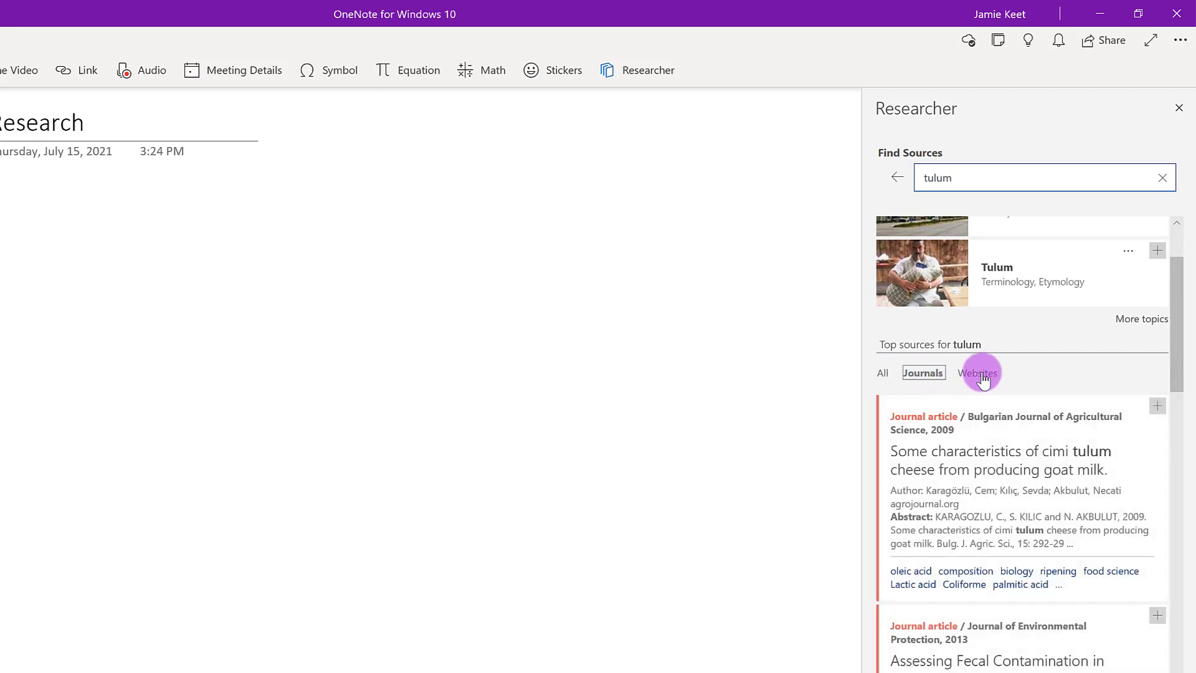
left_click(982, 378)
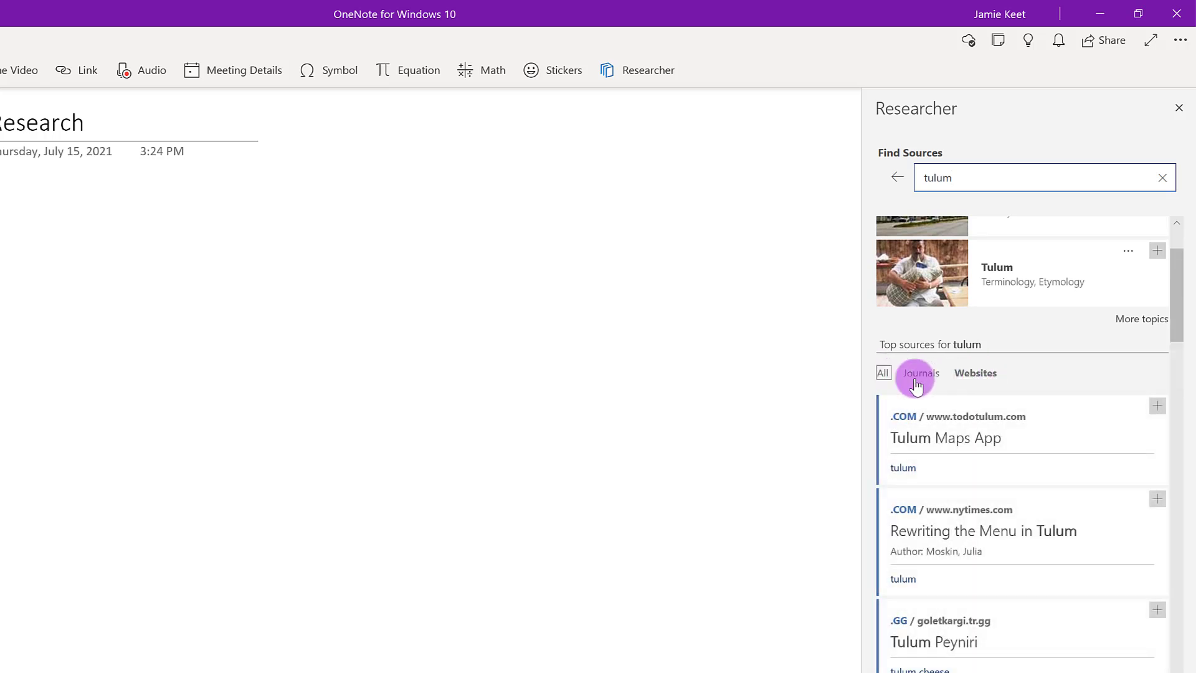
left_click(970, 385)
scroll(971, 378, "up", 2)
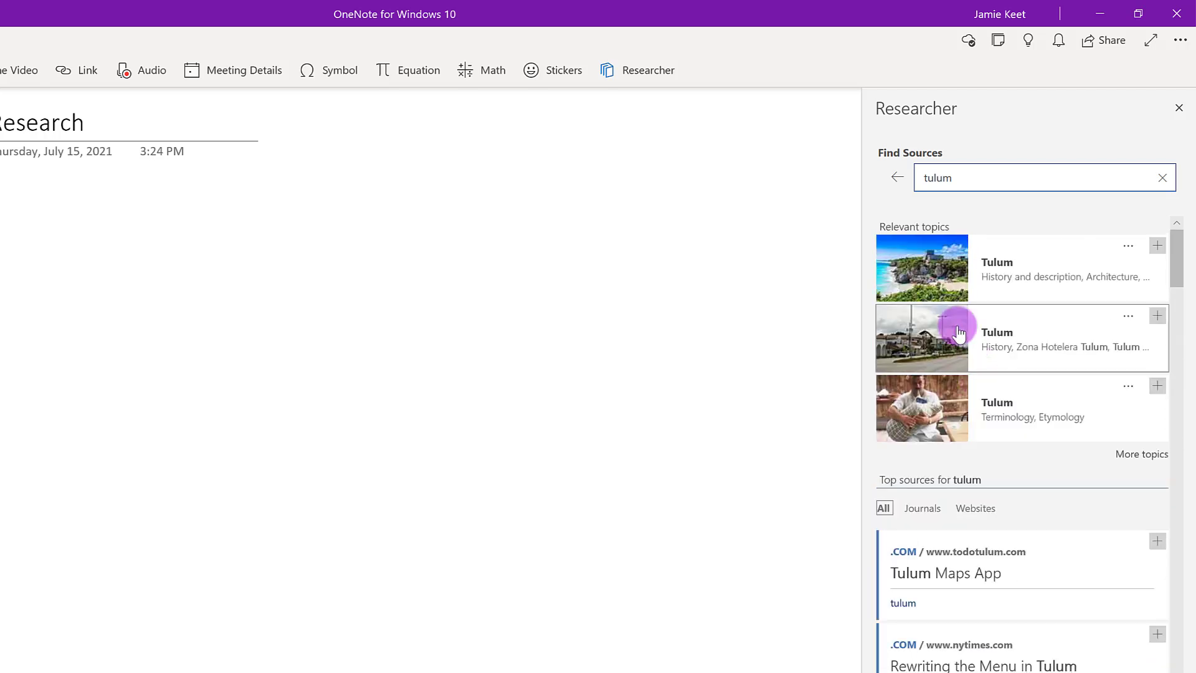
Add the first Tulum topic overview and the Estado de Quintana Roo-Estacion source, then return to results
left_click(920, 277)
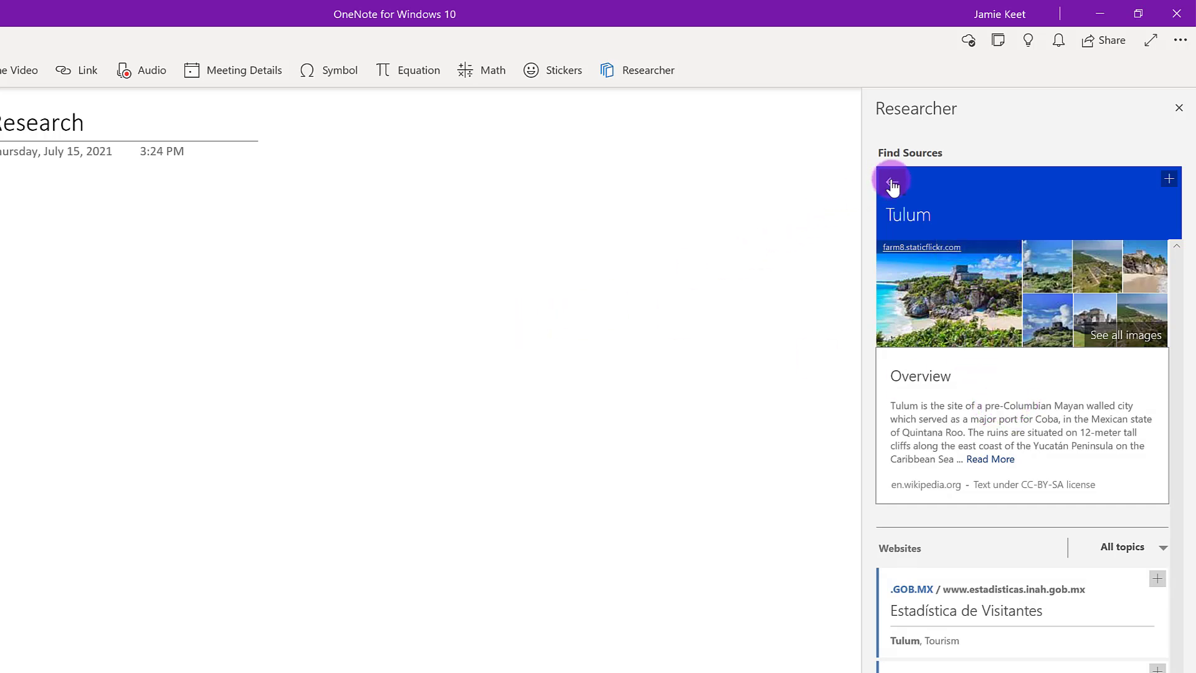
left_click(1170, 187)
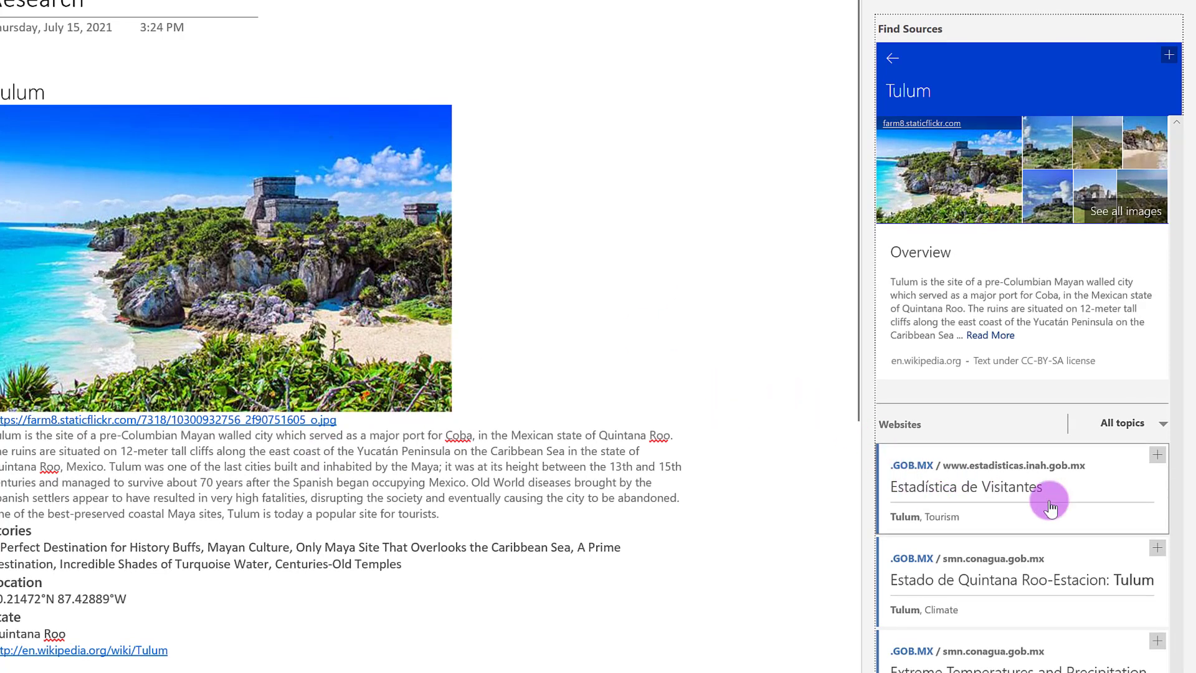
left_click(1157, 550)
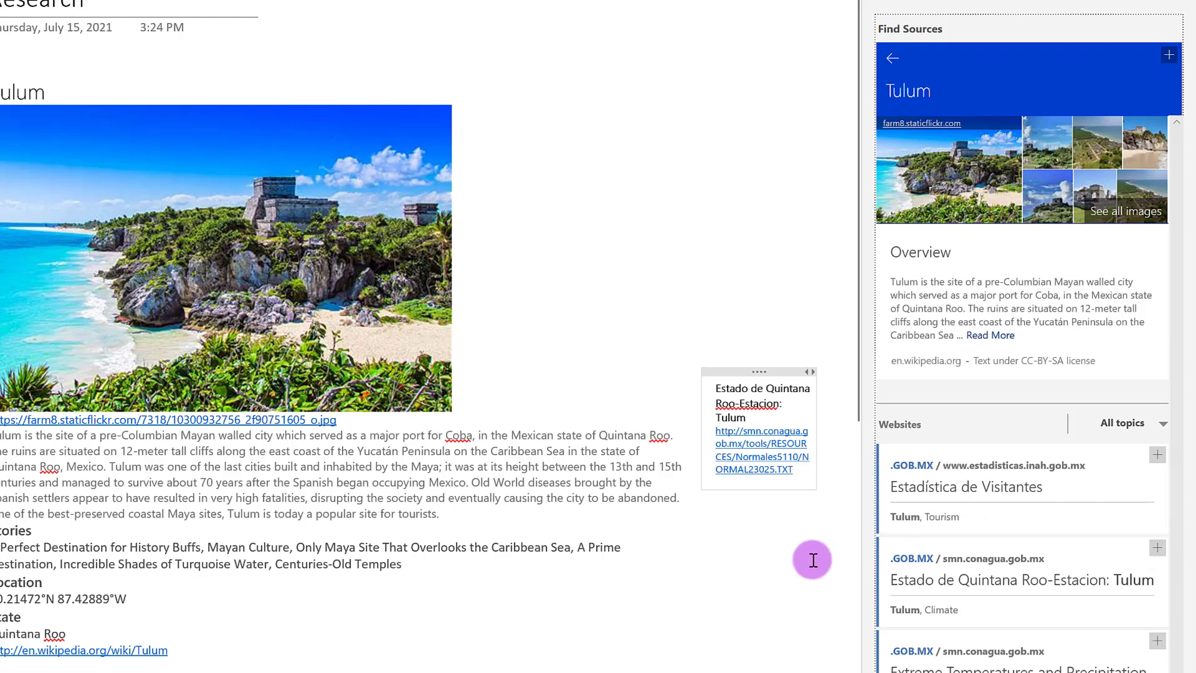
left_click(759, 400)
left_click(892, 58)
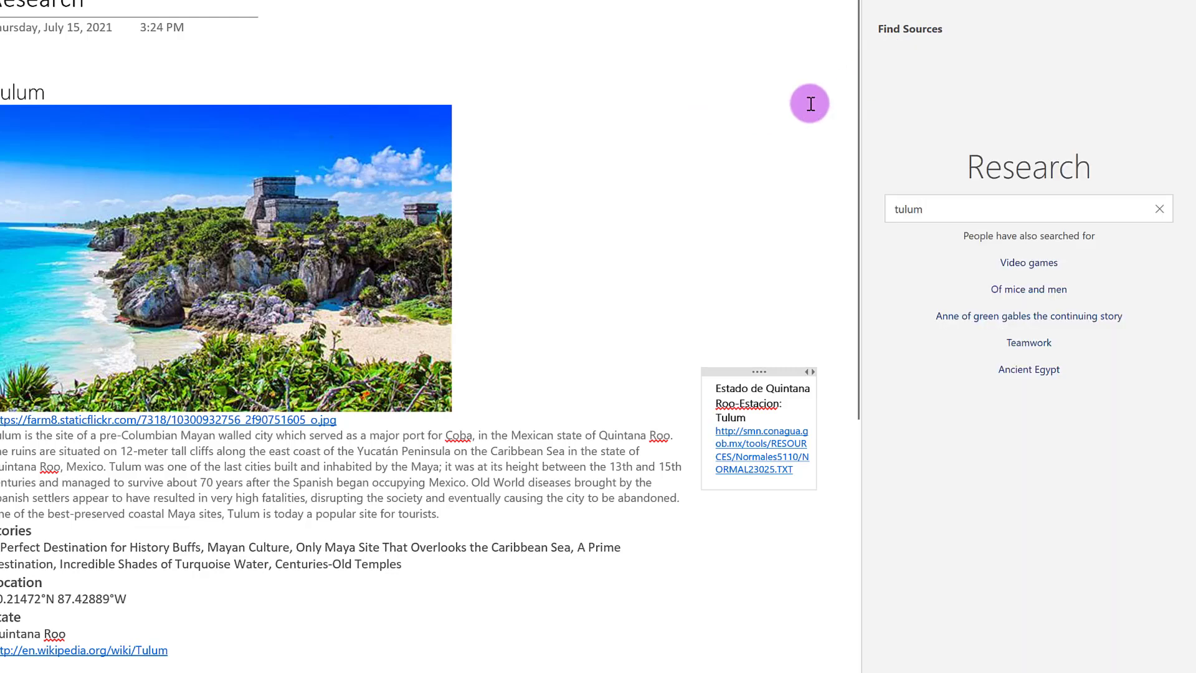